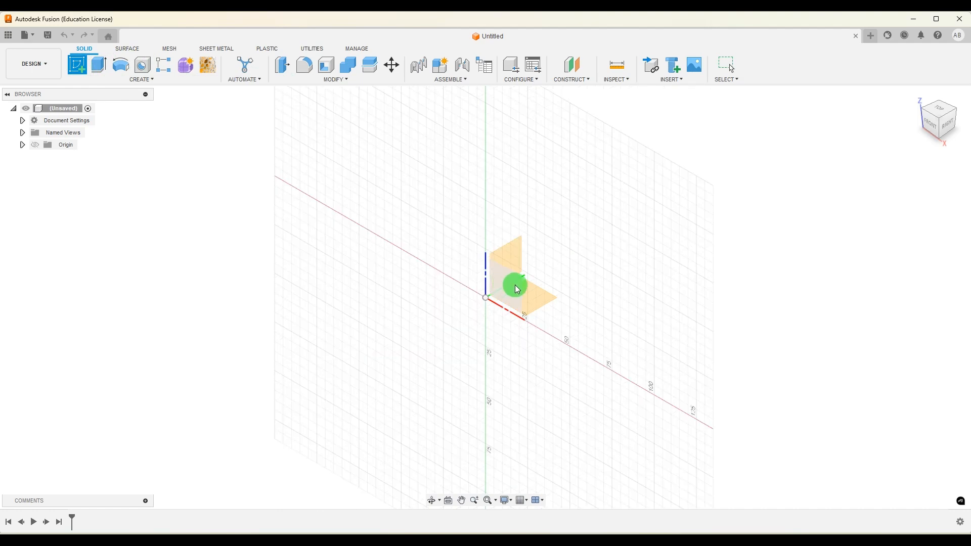
Step: Sketch a rectangle about 78 mm wide on the front plane, just above the origin and spanning the vertical axis
click(100, 66)
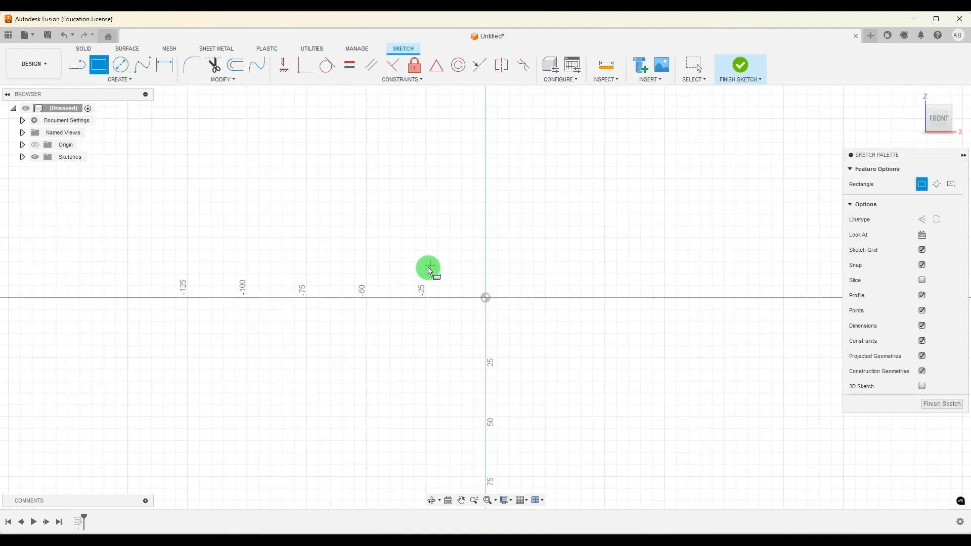
click(414, 274)
click(599, 203)
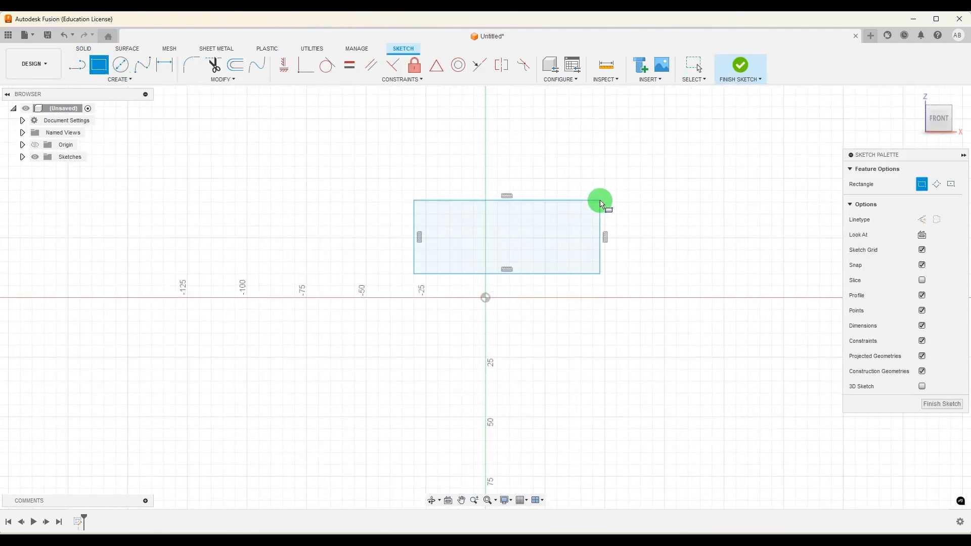
key(Escape)
Step: Dimension the rectangle's bottom edge to 90 mm
click(164, 64)
scroll(451, 285, up, 1)
click(515, 273)
click(521, 356)
text(90)
key(Return)
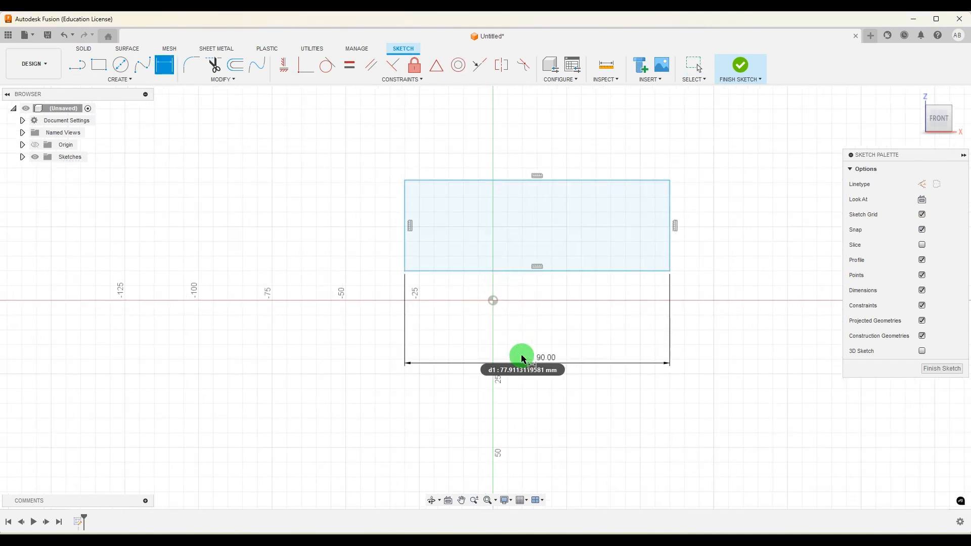
Step: Centre the rectangle horizontally by dimensioning its left side to 90/2 mm from the origin
click(494, 300)
click(404, 263)
click(439, 328)
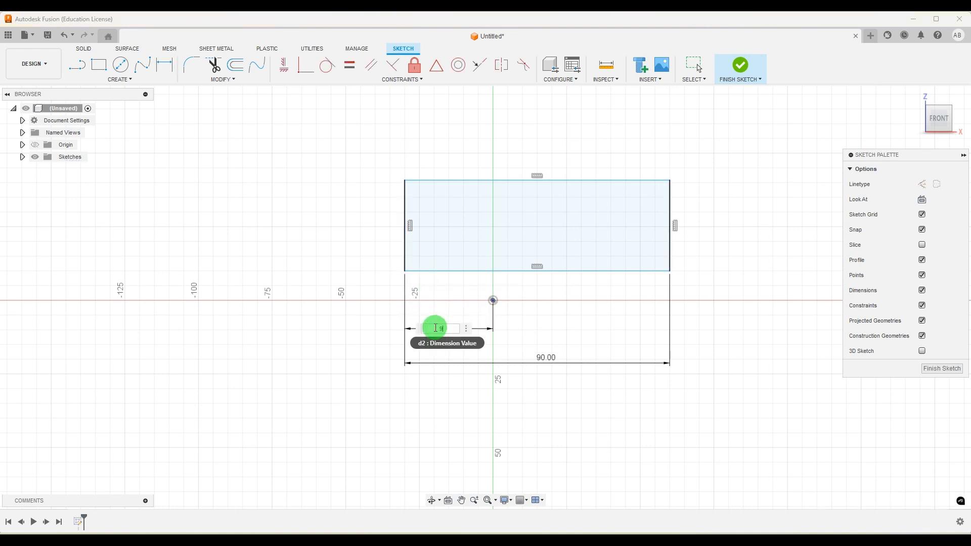
text(90/2)
key(Return)
Step: Dimension the rectangle's right side to a height of 32 mm
click(626, 225)
click(679, 230)
text(32)
key(Return)
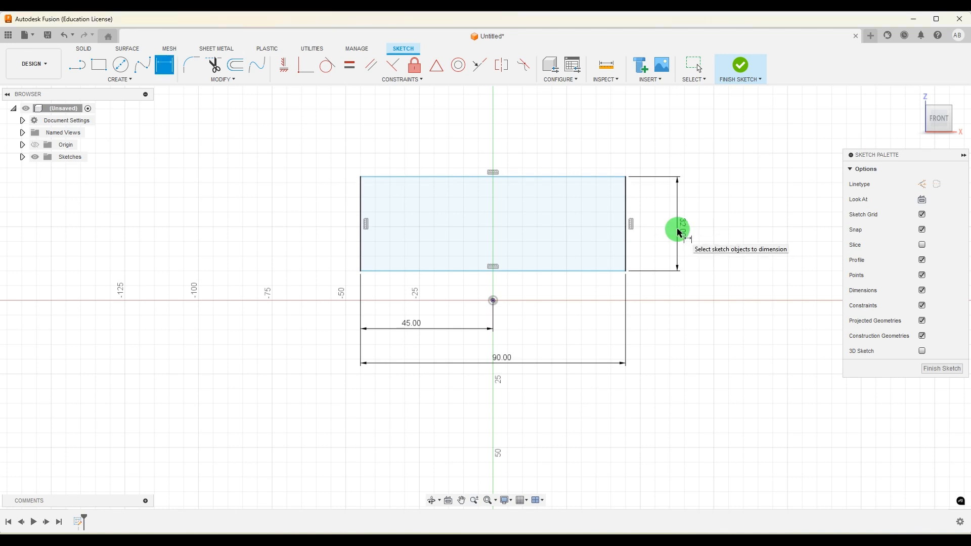
Step: Make the rectangle's bottom edge coincident with the origin
key(Escape)
click(494, 300)
shift+click(511, 272)
click(305, 66)
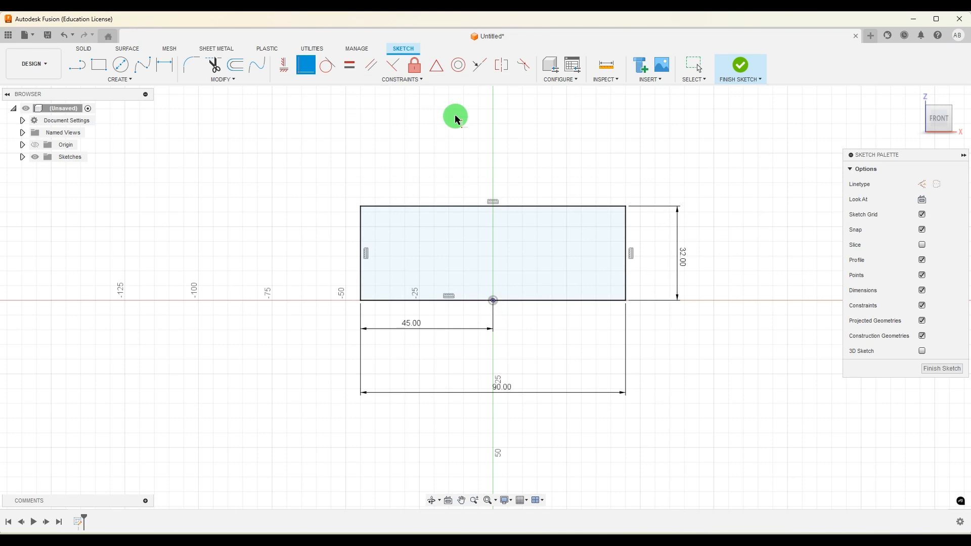
Step: Draw a slanted line across each upper corner of the rectangle, from low on the side edge to the top edge
scroll(457, 127, up, 1)
click(75, 74)
scroll(349, 243, up, 2)
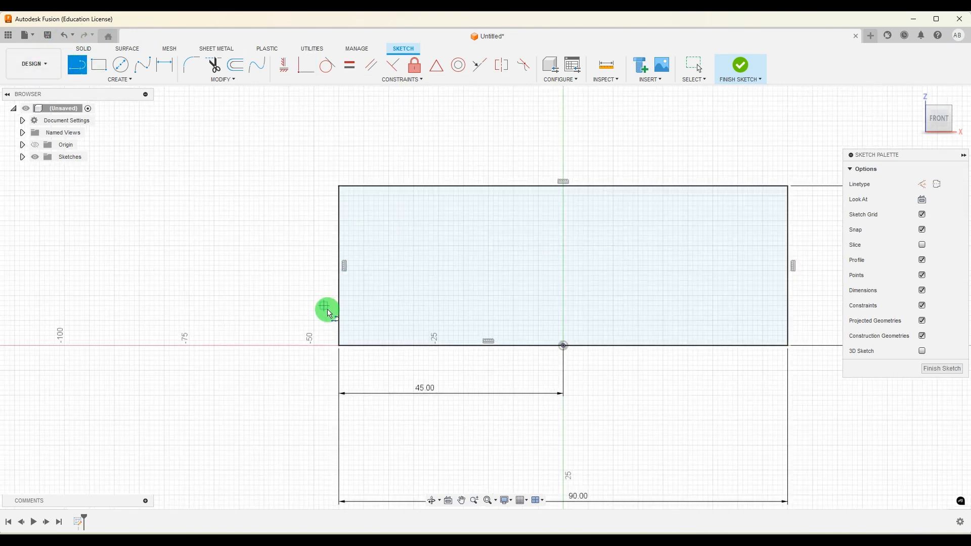
click(339, 311)
double_click(437, 187)
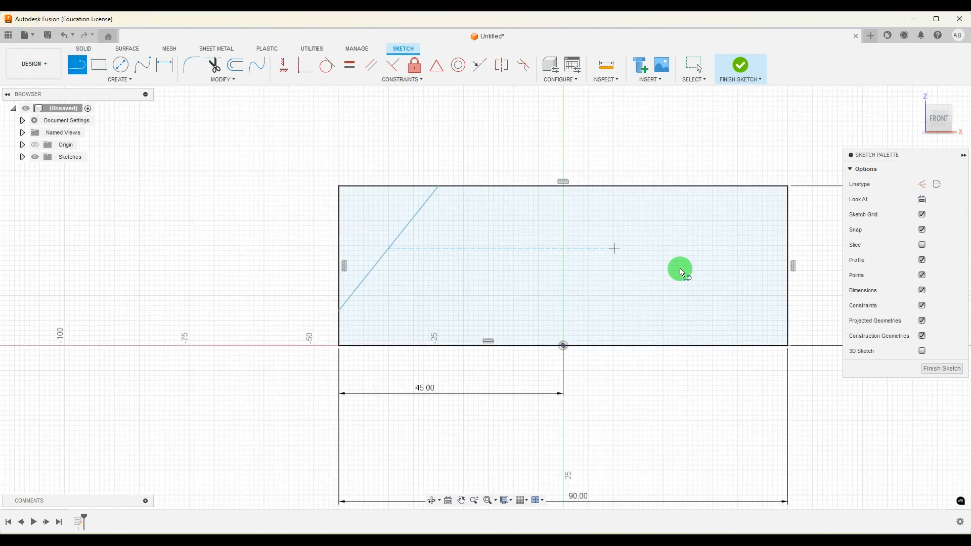
mouse_move(790, 312)
mouse_down()
mouse_move(756, 269)
mouse_move(729, 191)
mouse_up()
click(729, 187)
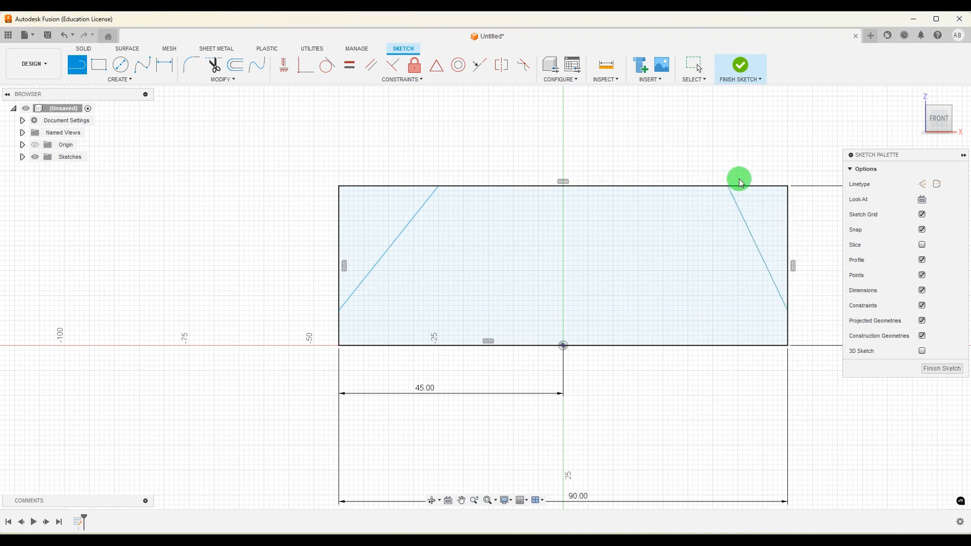
key(Escape)
Step: After checking the reference drawing 122.jpg, dimension the left slanted line's lower end to 8 mm above the rectangle's bottom corner
click(677, 543)
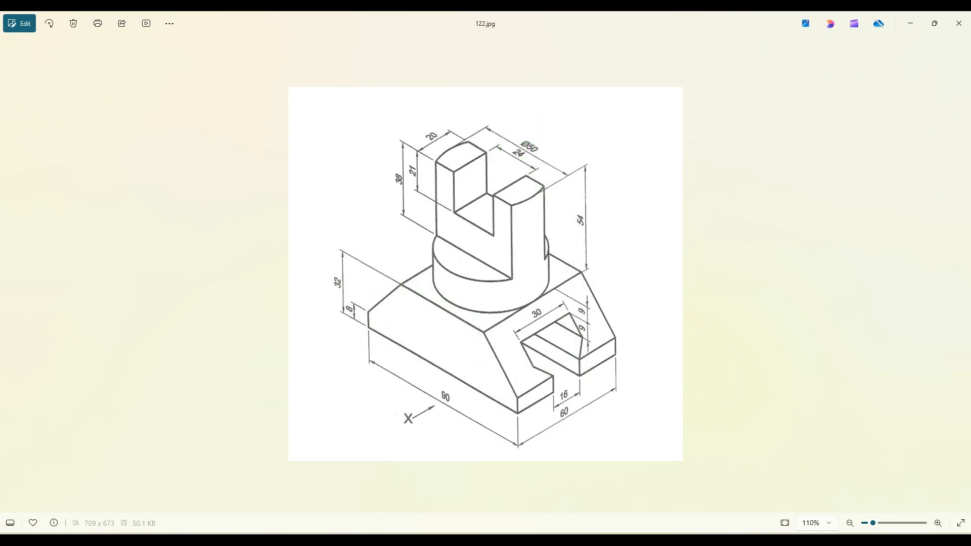
click(653, 488)
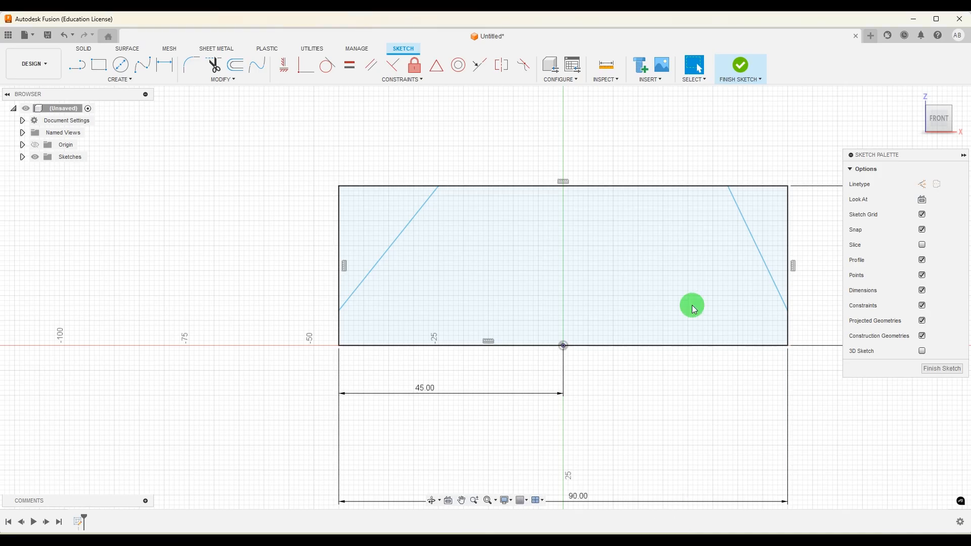
click(168, 69)
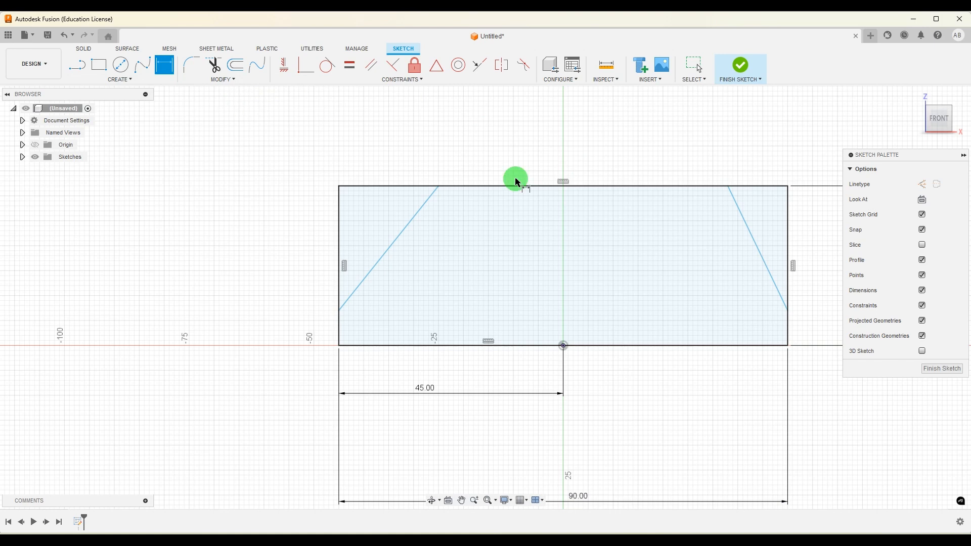
click(339, 346)
click(340, 310)
click(281, 329)
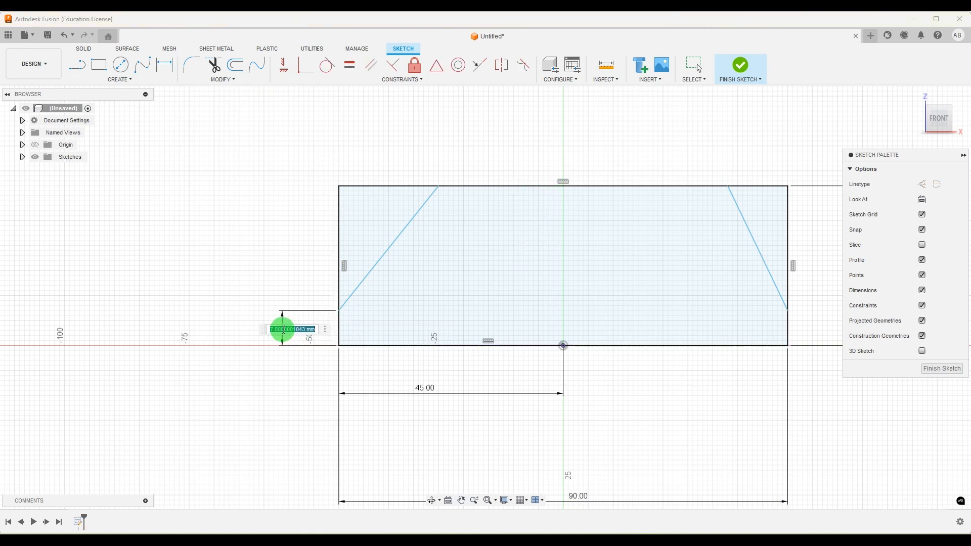
Step: Dimension the right slanted line's lower end to 8 mm above the rectangle's bottom corner
click(788, 346)
click(787, 310)
click(826, 330)
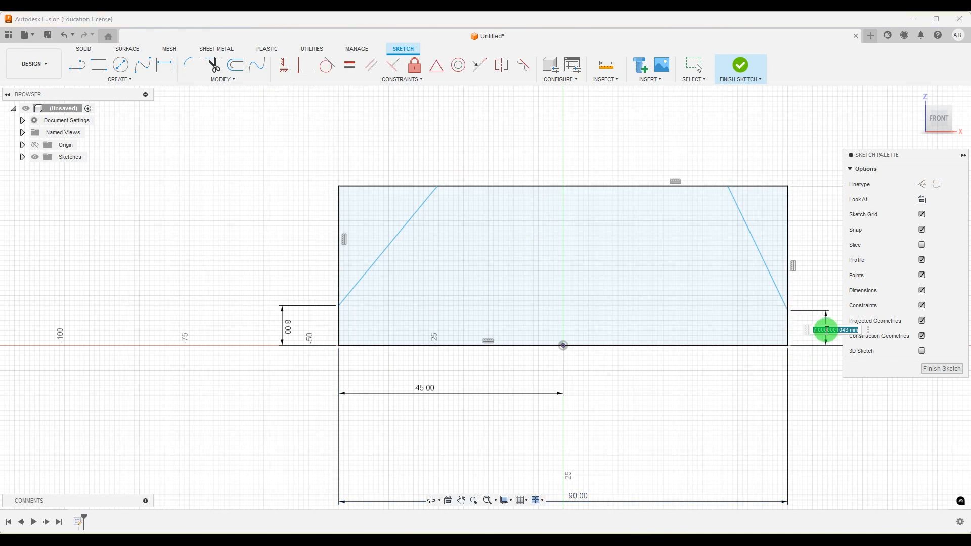
text(8)
key(Return)
Step: Dimension the distance between the upper ends of the two slanted lines to 50 mm
scroll(582, 270, down, 2)
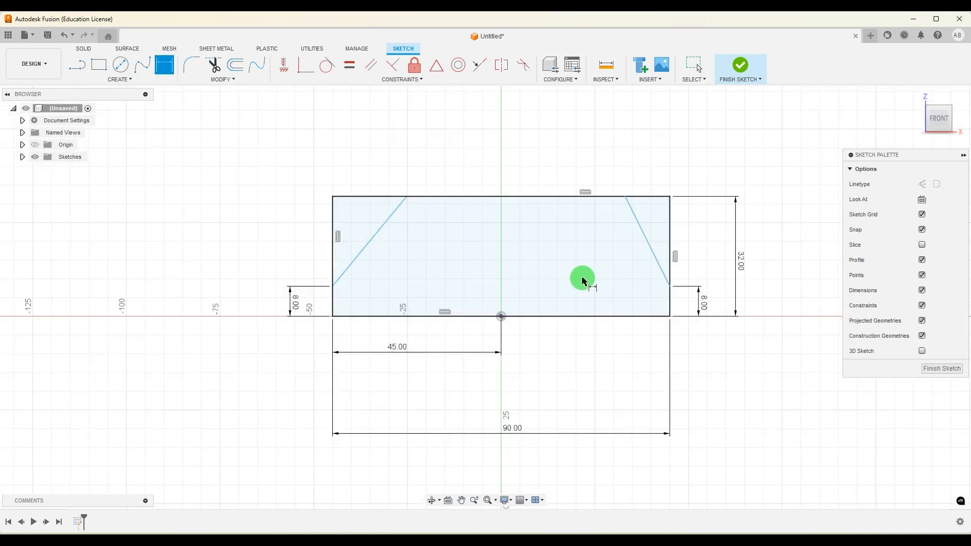
click(625, 196)
click(406, 196)
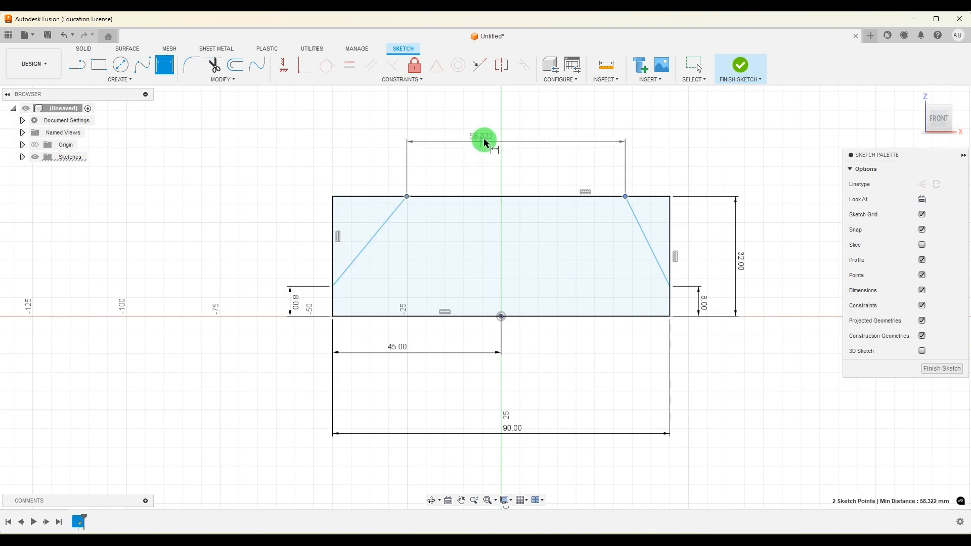
click(489, 138)
text(50)
key(Return)
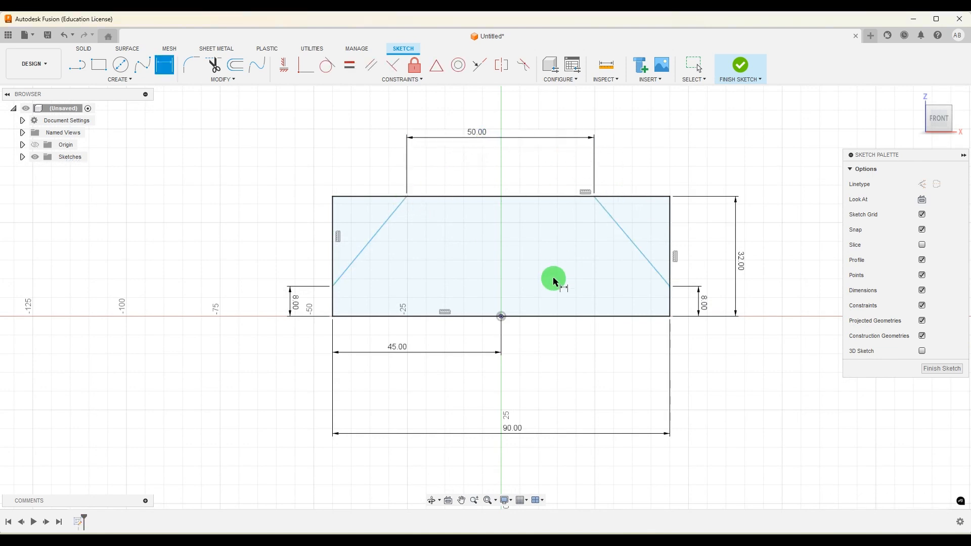
Step: Dimension the left slanted line's upper end to 25 mm horizontally from the origin and finish the sketch
click(501, 317)
click(406, 196)
click(463, 167)
text(25)
key(Return)
scroll(771, 479, down, 2)
click(940, 368)
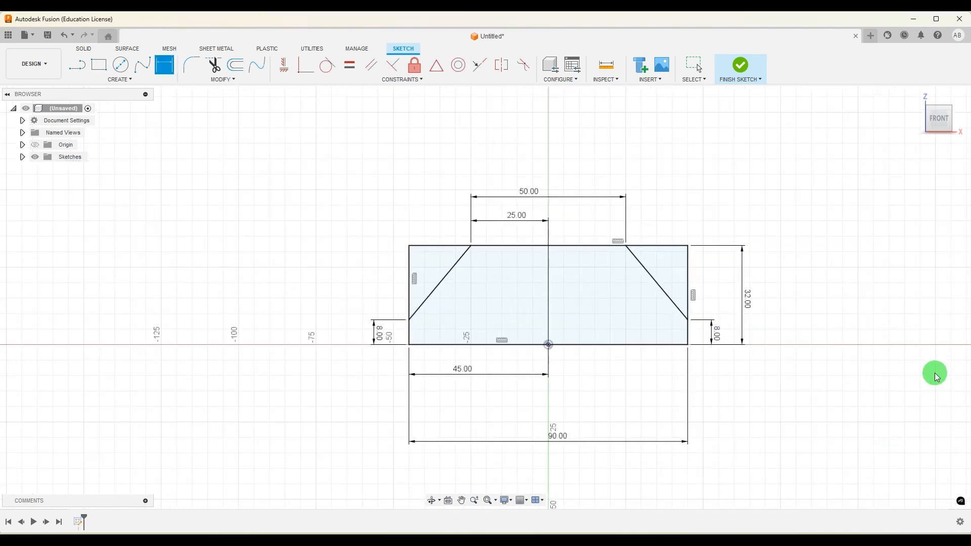
Step: Consult the reference drawing, then extrude the central profile symmetrically to a whole length of 60 mm as a new body
scroll(629, 314, up, 2)
click(671, 532)
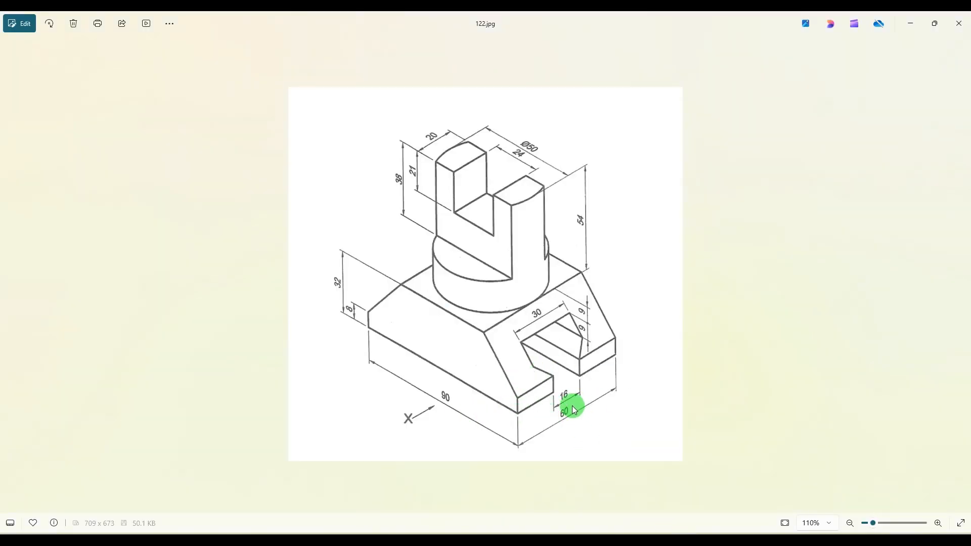
click(660, 536)
scroll(627, 273, up, 2)
scroll(521, 203, down, 2)
click(916, 100)
click(98, 64)
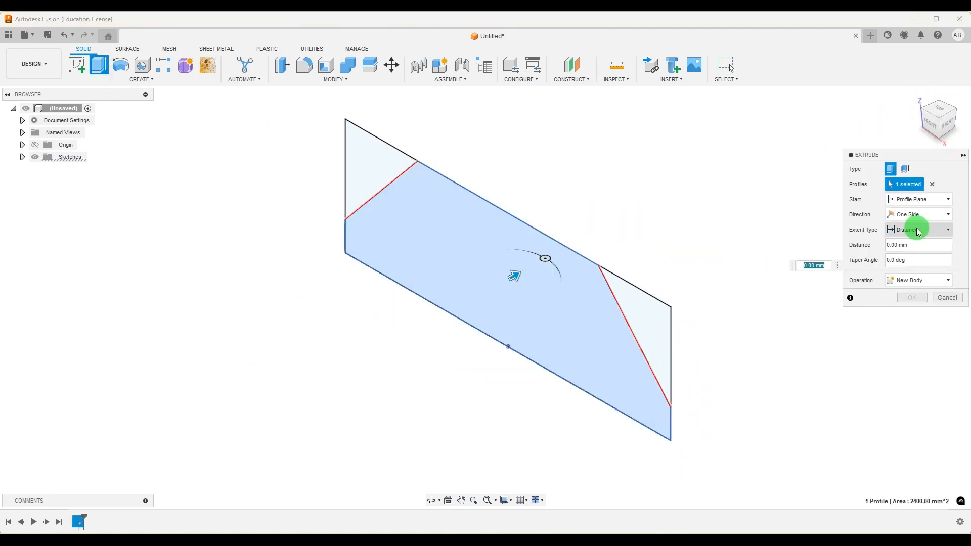
click(918, 215)
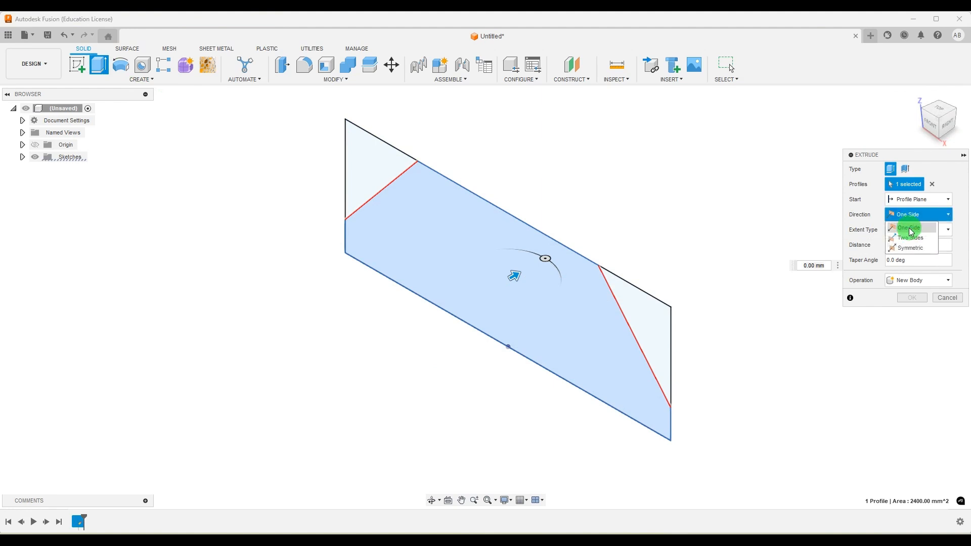
click(906, 251)
click(908, 245)
click(917, 256)
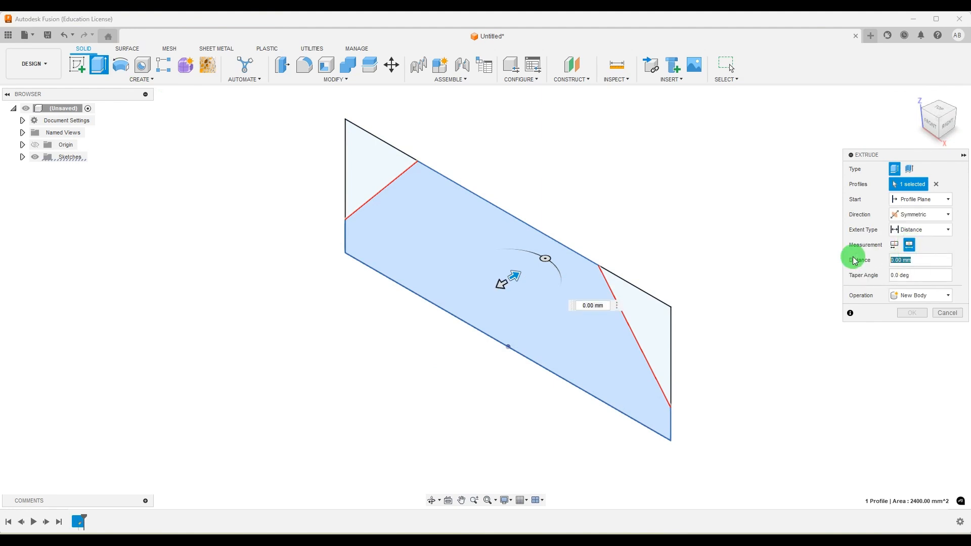
text(50)
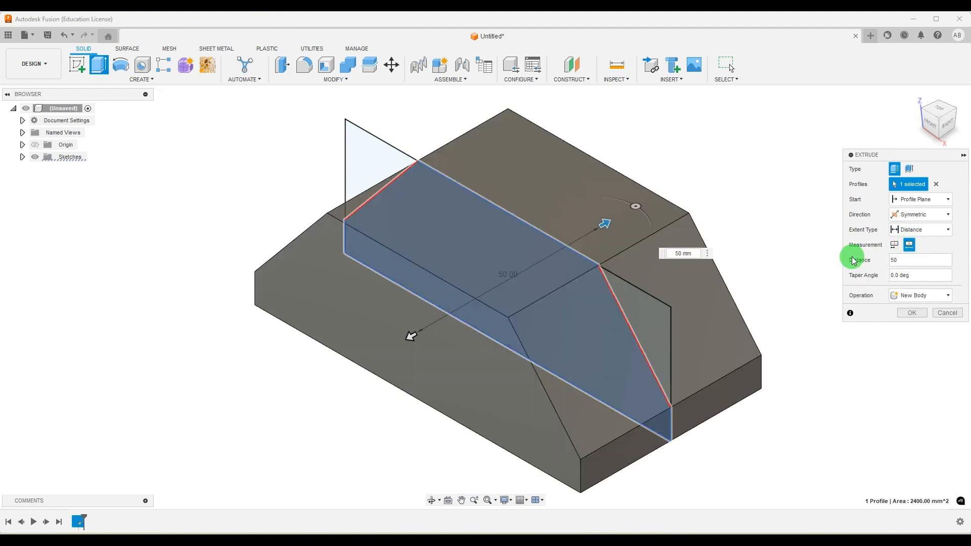
drag(930, 262, 866, 268)
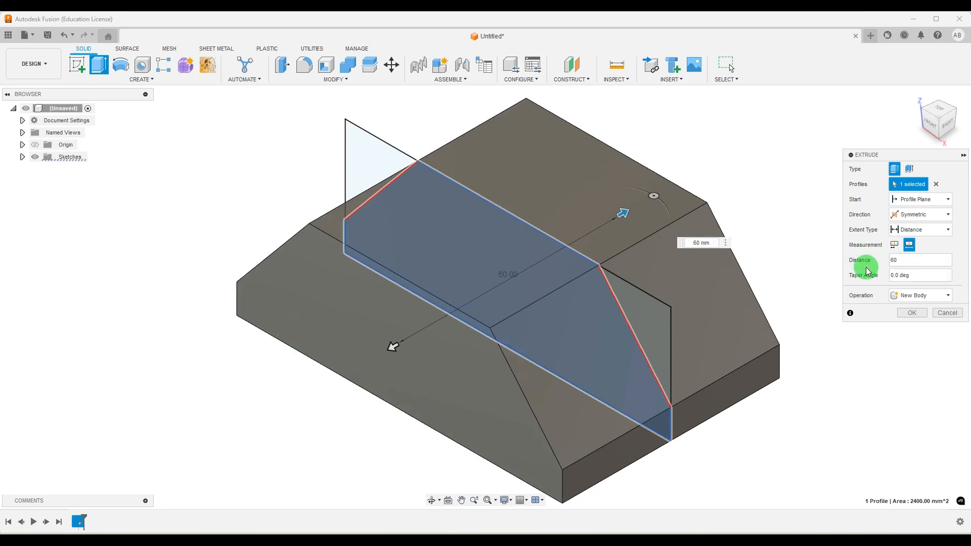
click(911, 312)
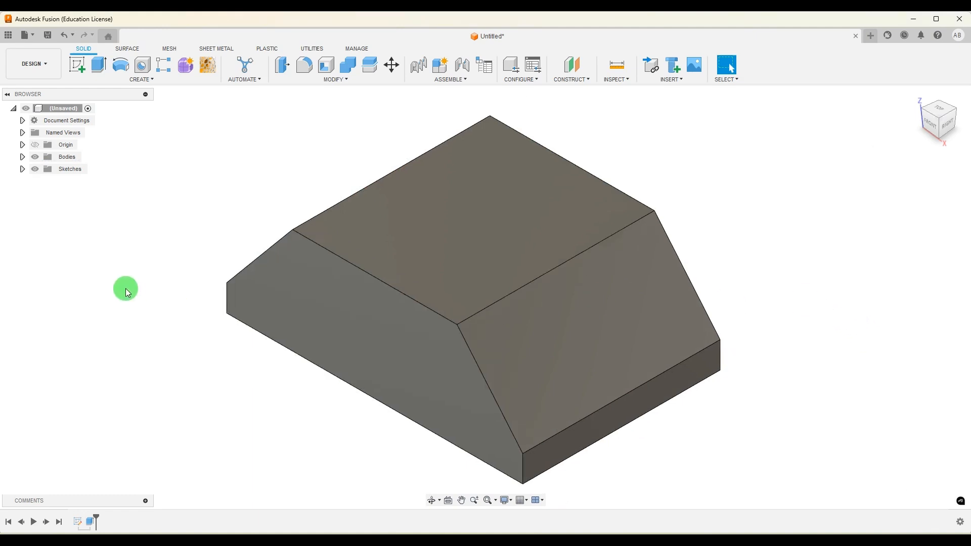
Step: After checking the reference drawing, sketch two vertical 8 mm lines across the base's narrow right end face, one on each side of the centre
scroll(441, 273, down, 5)
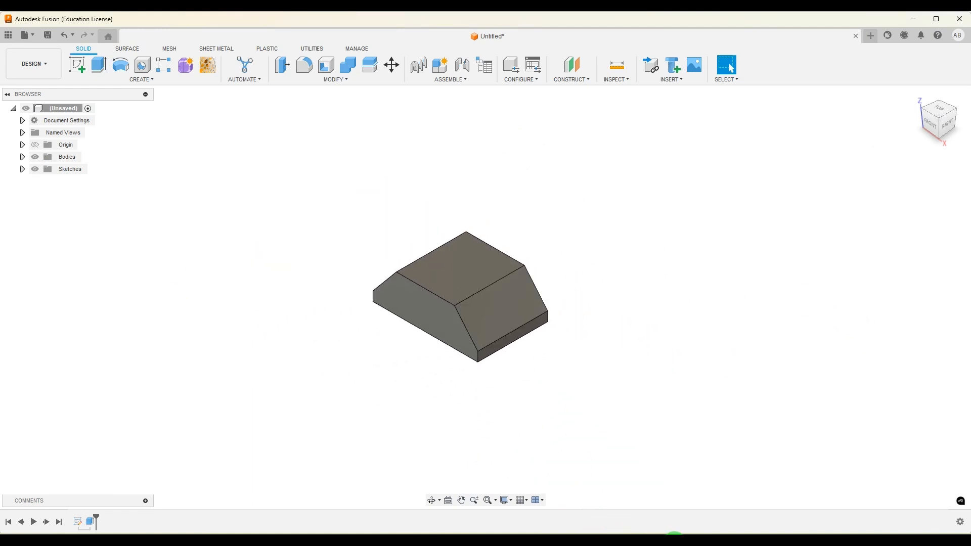
click(674, 543)
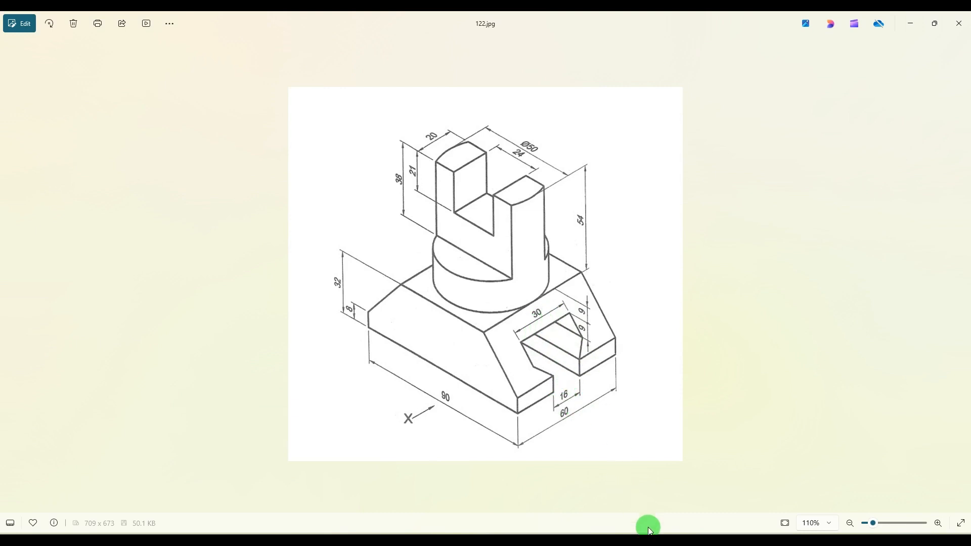
click(660, 542)
scroll(513, 333, up, 2)
click(510, 341)
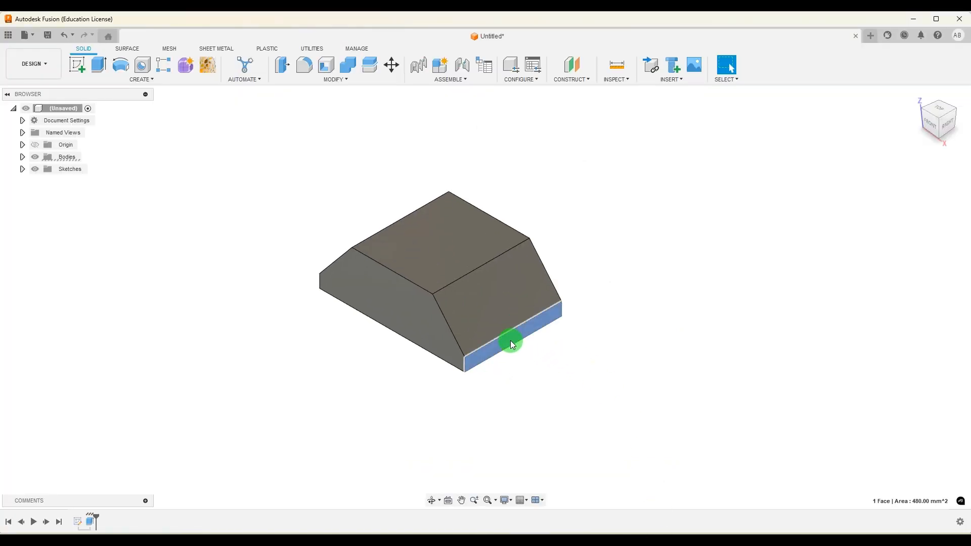
click(79, 63)
click(78, 66)
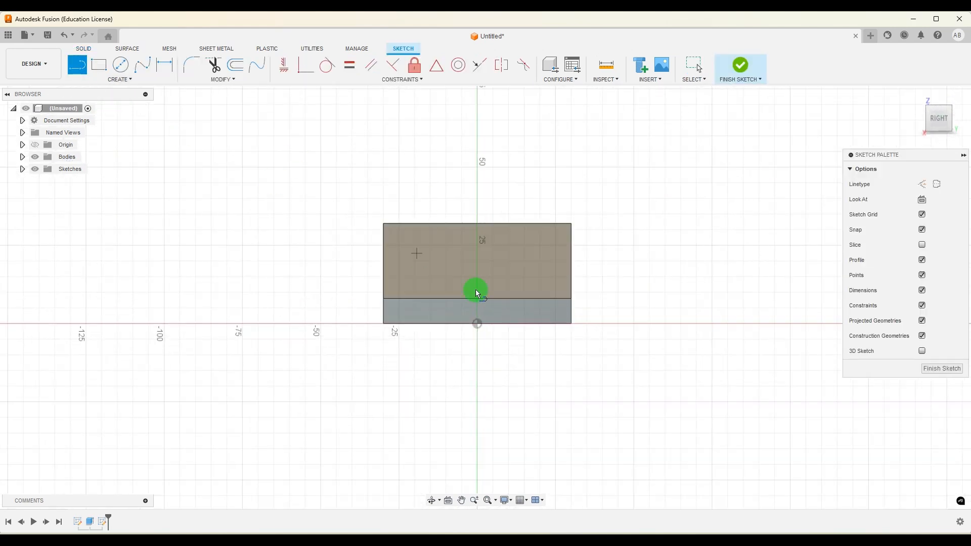
scroll(455, 334, up, 1)
click(447, 293)
click(509, 324)
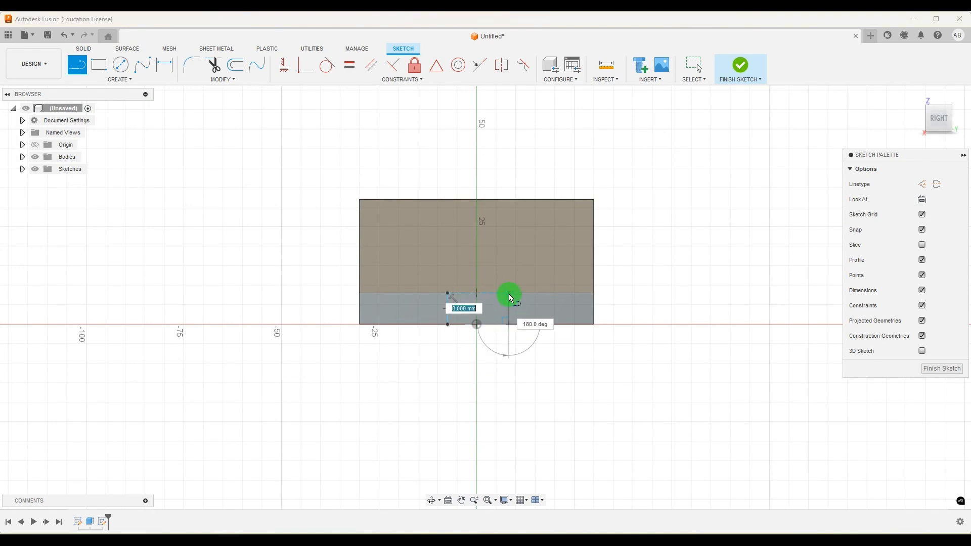
click(510, 293)
Step: Connect the upper ends of the two vertical lines with a wider outline of slanted segments, vertical sides about 10 mm high and a horizontal top
scroll(500, 293, up, 1)
scroll(502, 296, up, 1)
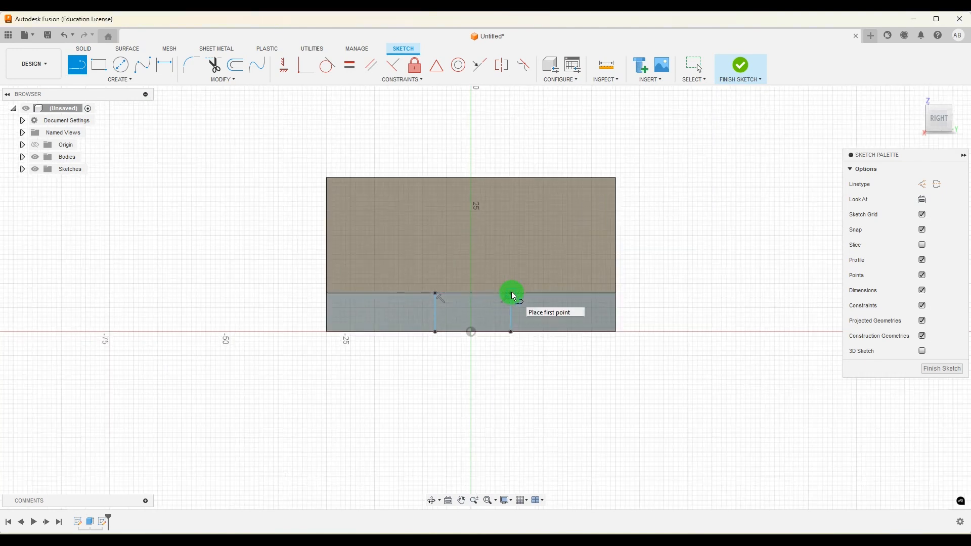
click(534, 269)
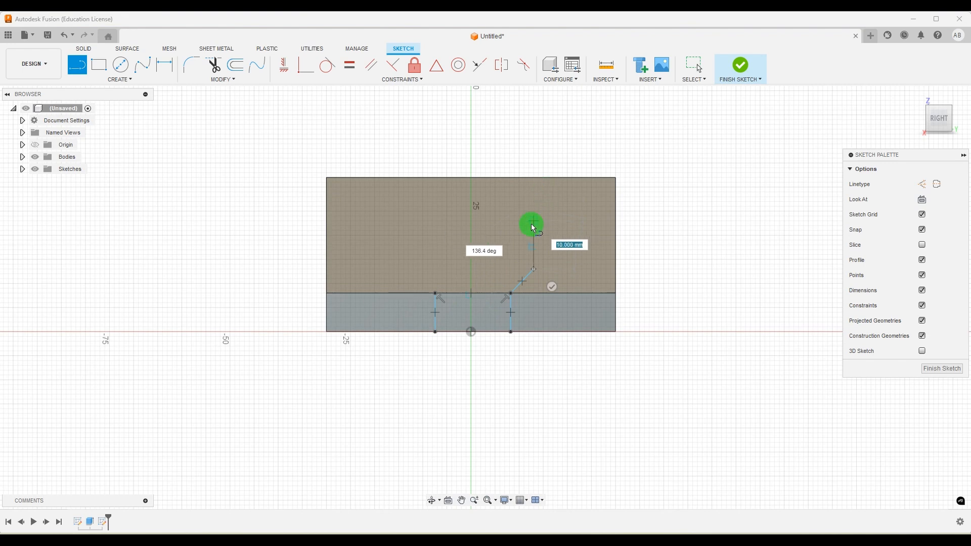
click(534, 220)
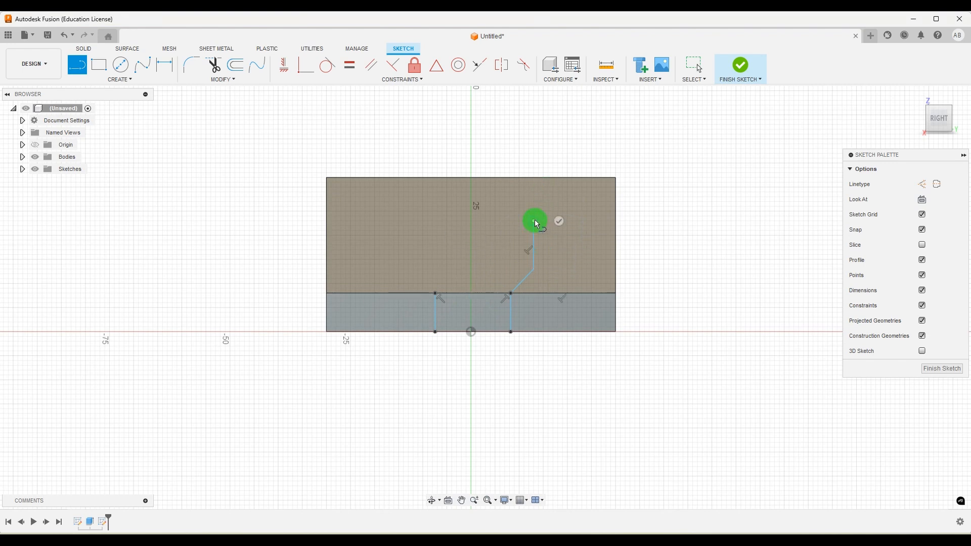
click(418, 221)
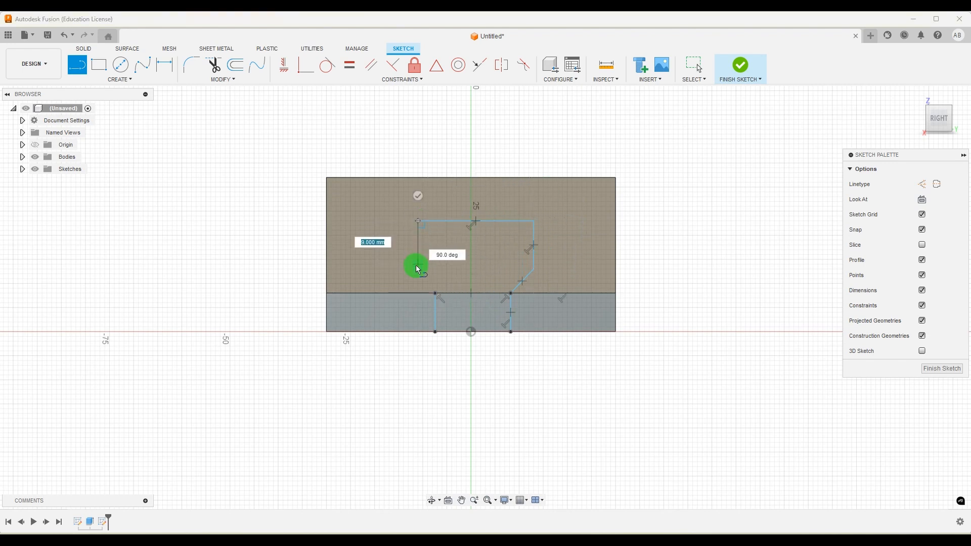
click(436, 290)
key(Escape)
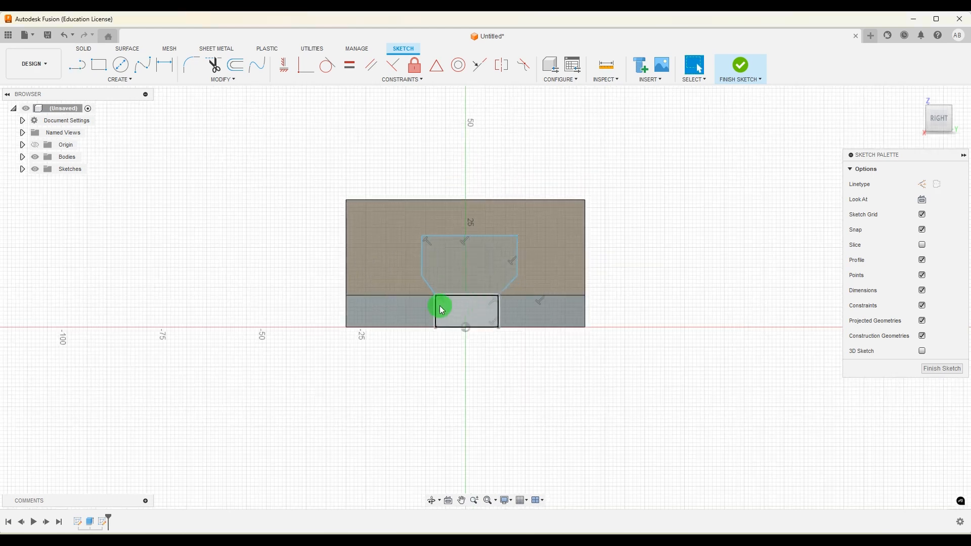
Step: Dimension the outline's two lower vertical lines 16 mm apart, with the left one 8 mm from the origin
click(165, 65)
scroll(478, 329, up, 1)
click(421, 329)
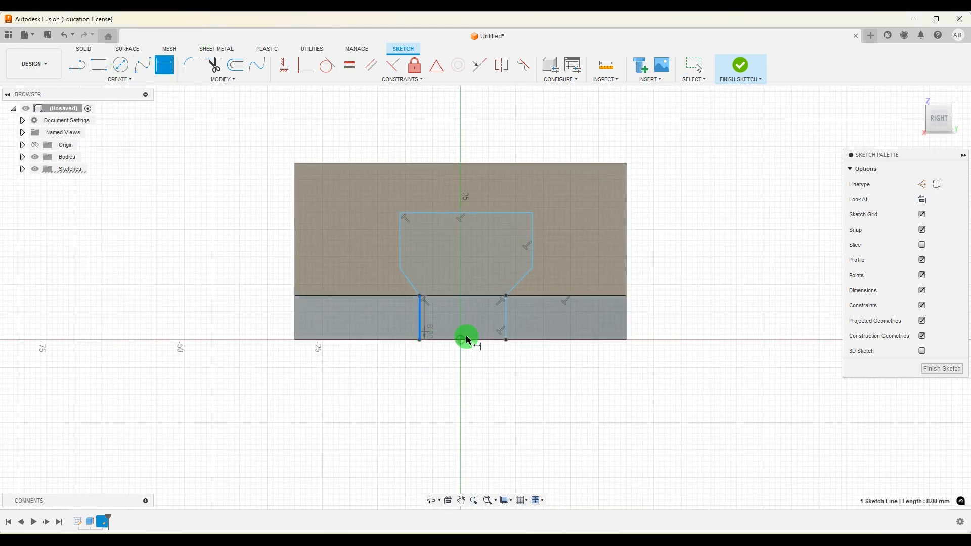
click(506, 326)
click(463, 382)
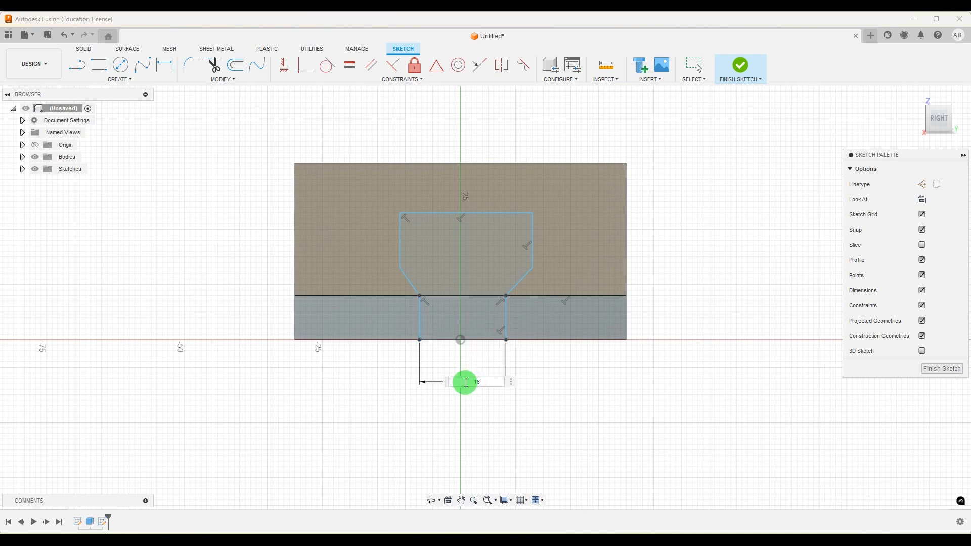
key(Return)
click(418, 341)
click(440, 368)
text(8)
key(Return)
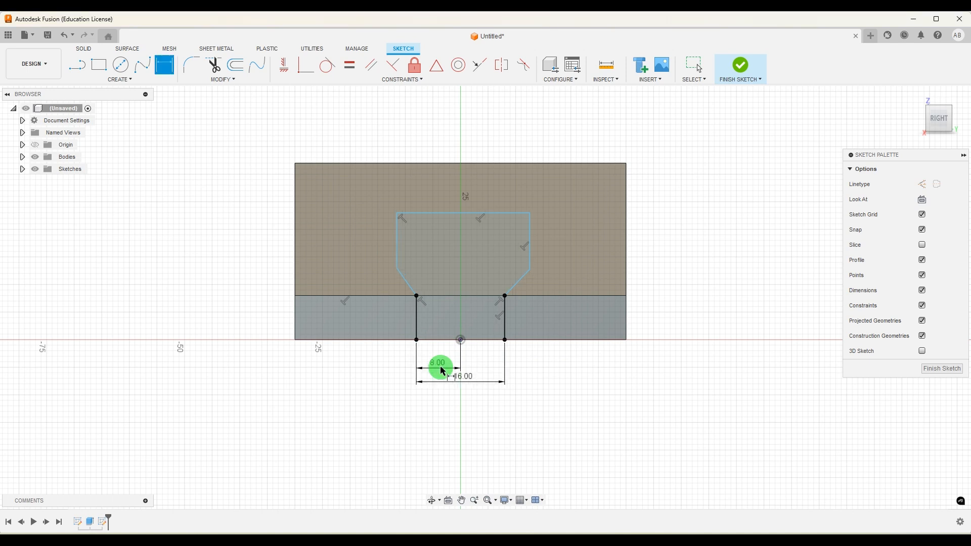
Step: Dimension the outline's top line 9 mm below the base's upper edge
scroll(507, 284, up, 1)
click(532, 150)
click(514, 205)
click(708, 178)
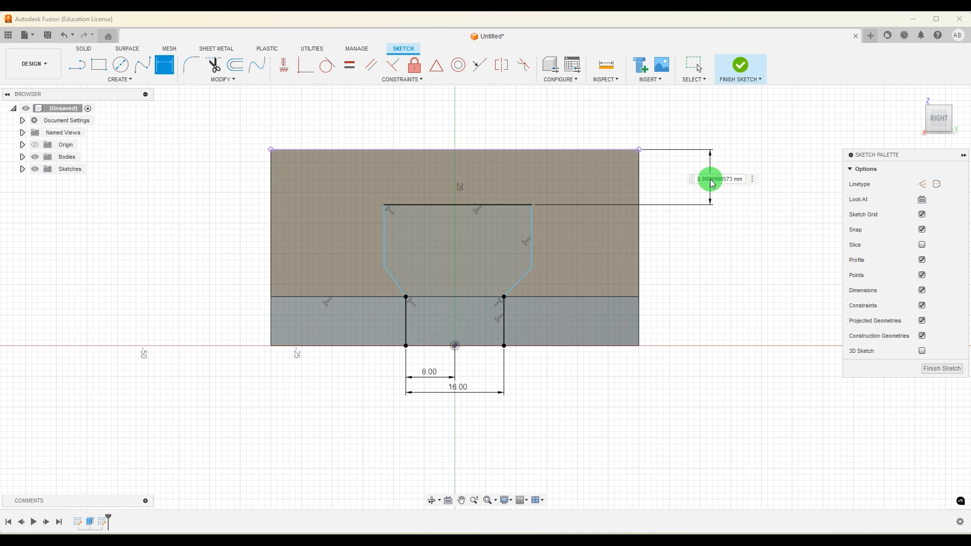
key(Return)
Step: Dimension both upper vertical sides of the slot outline to a length of 9 mm
click(533, 242)
click(713, 228)
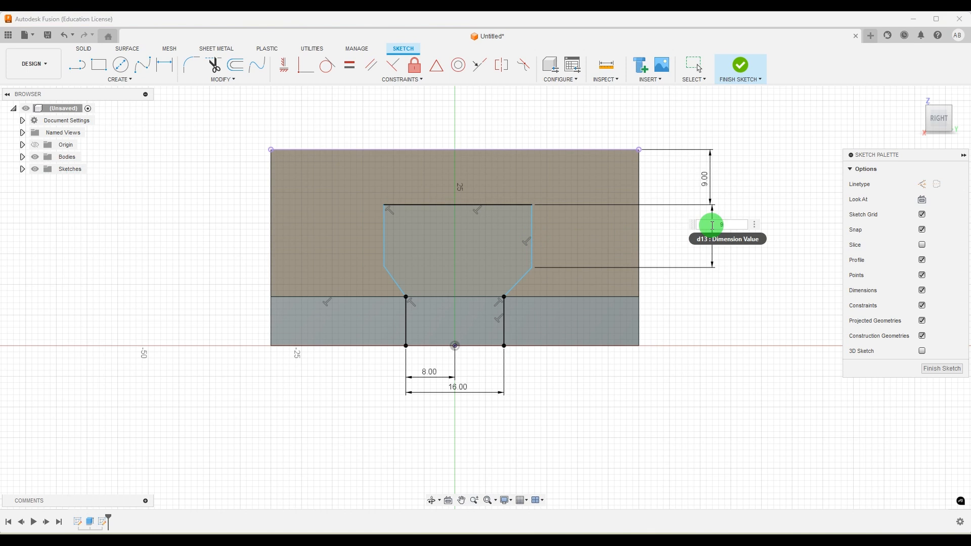
key(Return)
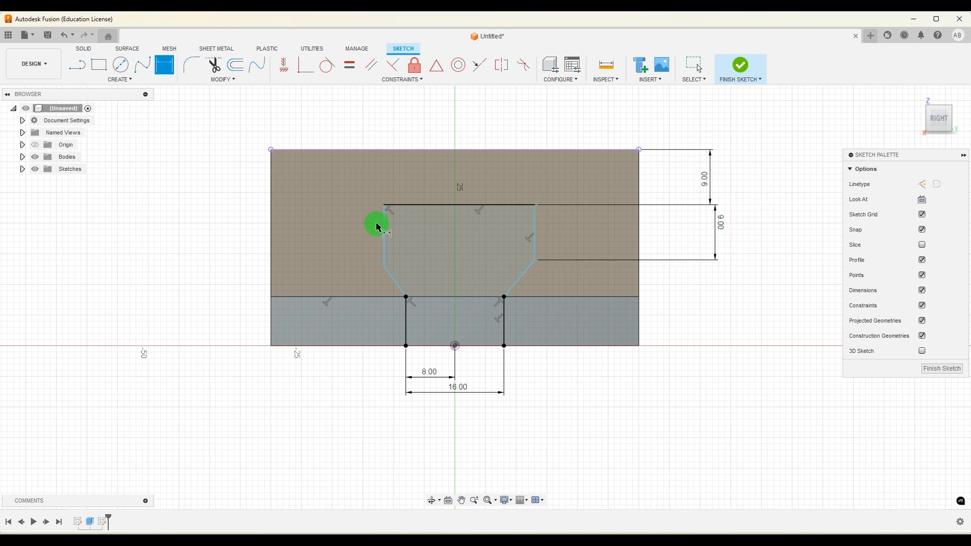
click(385, 236)
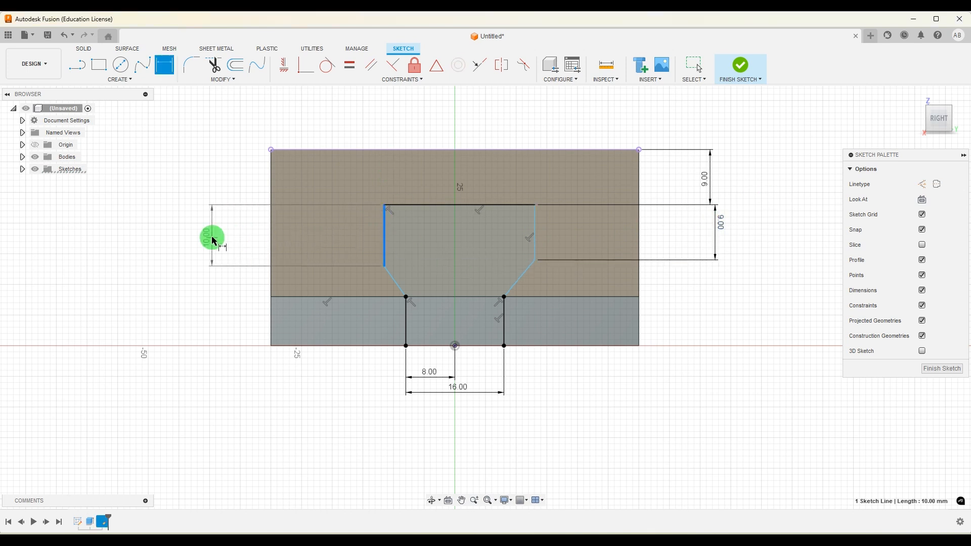
click(211, 237)
text(9)
key(Return)
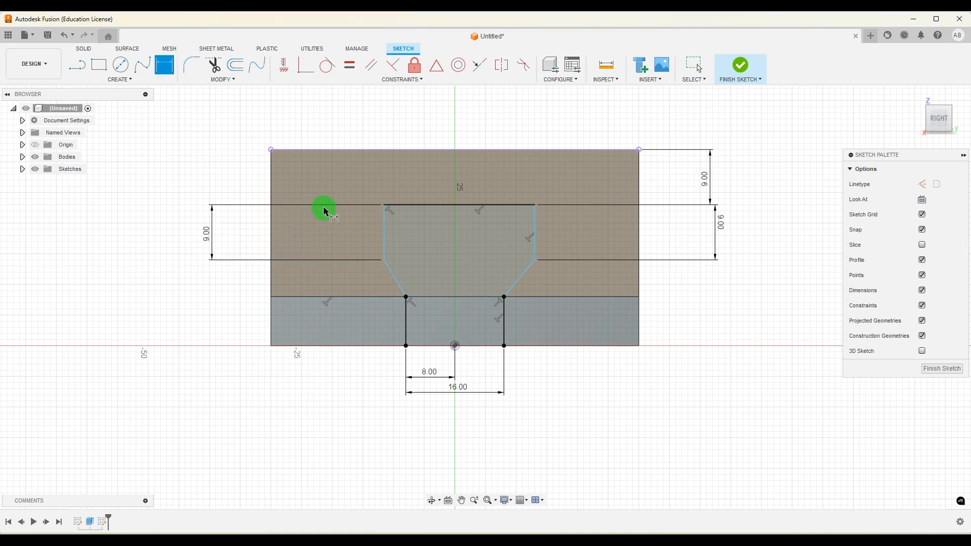
Step: Dimension the outline's top line to 30 mm wide and place its left end 15 mm from the vertical centre axis
scroll(477, 253, up, 2)
click(462, 202)
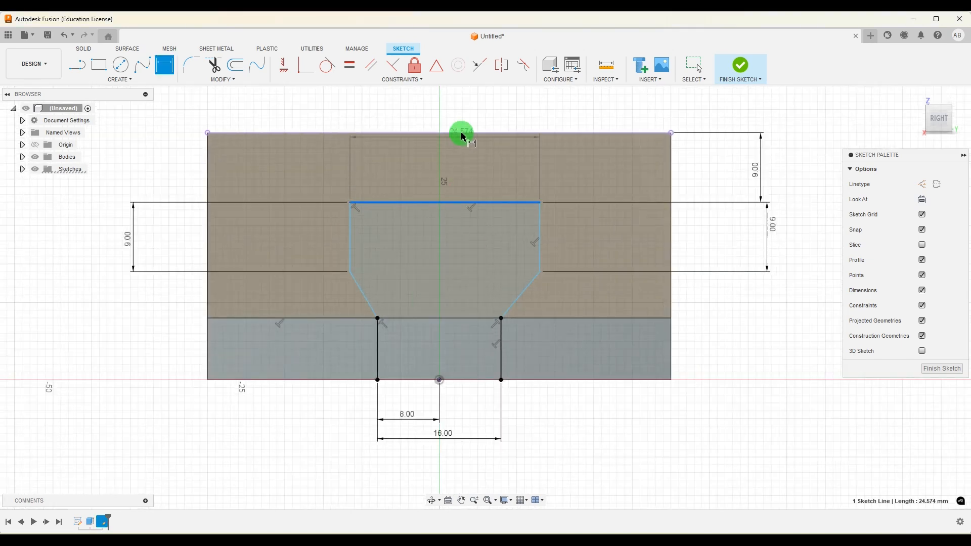
click(462, 109)
text(30)
key(Return)
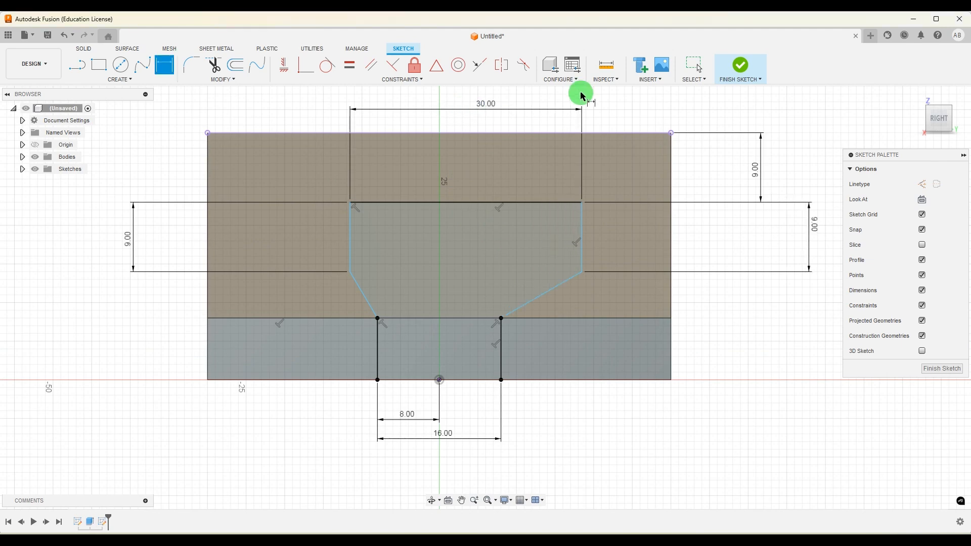
scroll(451, 331, down, 2)
click(380, 220)
click(414, 181)
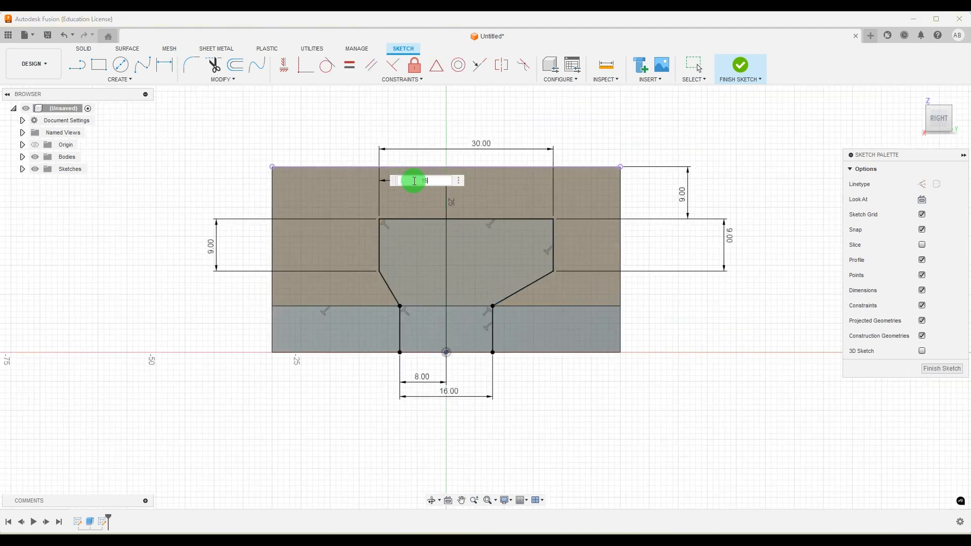
text(15)
key(Return)
scroll(505, 281, down, 2)
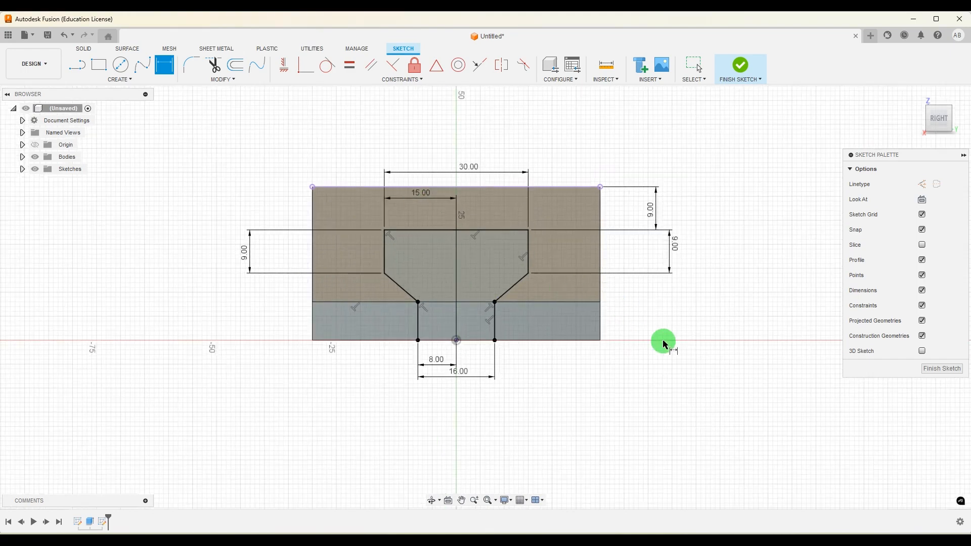
Step: Check the slot outline against the reference drawing and finish the sketch
key(alt+Tab)
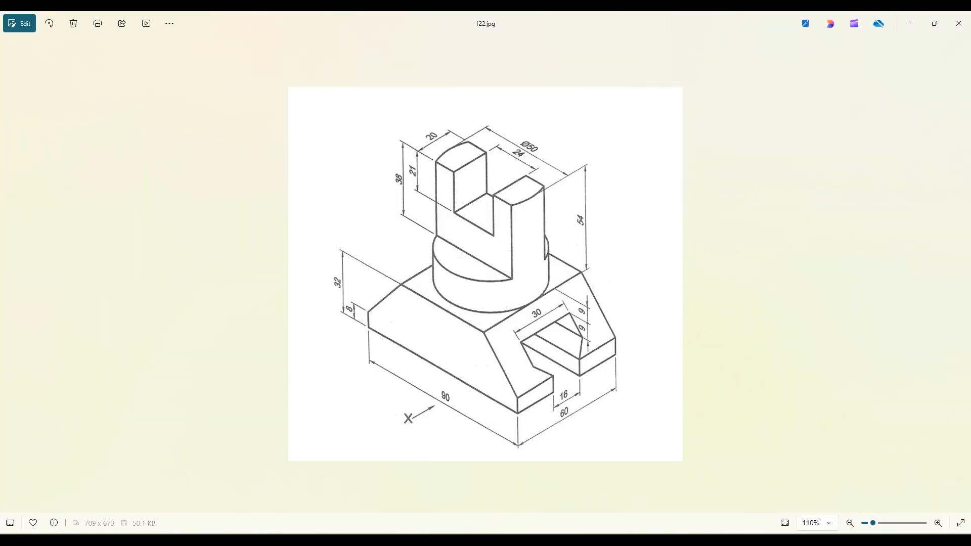
key(alt+Tab)
click(475, 310)
click(935, 368)
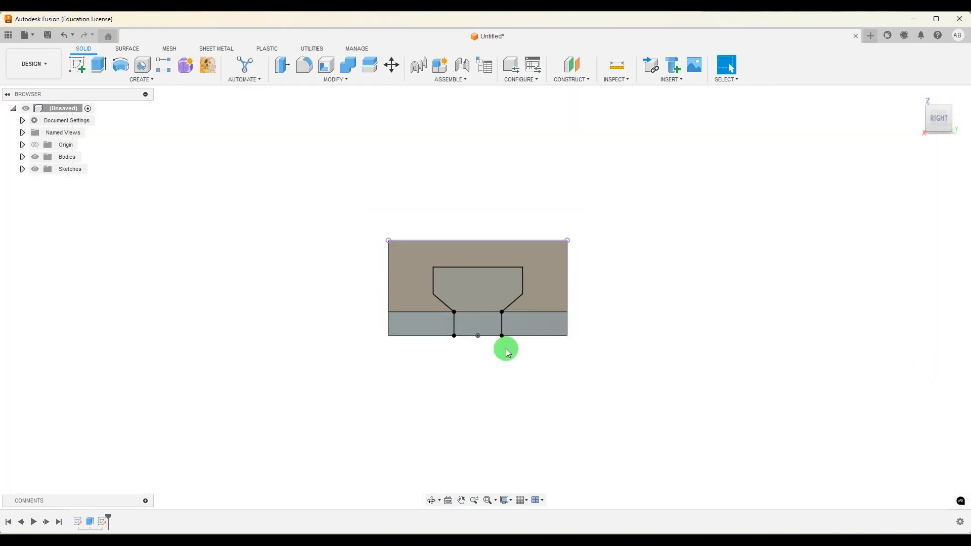
Step: Extrude both regions of the slot outline as a cut through the entire base, with the extent set to All
mouse_move(469, 331)
shift+middle_down()
mouse_move(520, 345)
mouse_move(527, 336)
mouse_move(450, 320)
shift+middle_up()
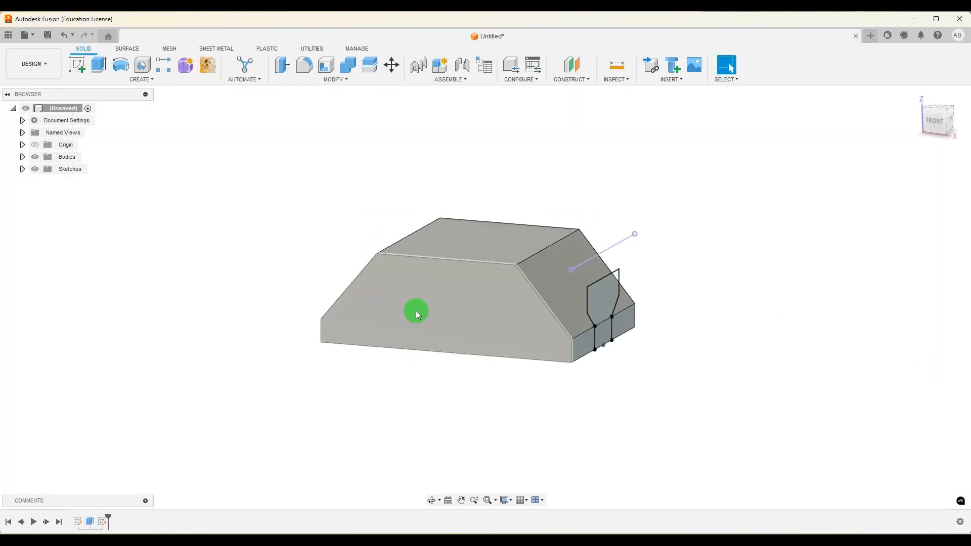
click(99, 65)
scroll(580, 299, up, 3)
click(548, 273)
click(559, 321)
drag(565, 318, 258, 292)
click(933, 229)
click(903, 259)
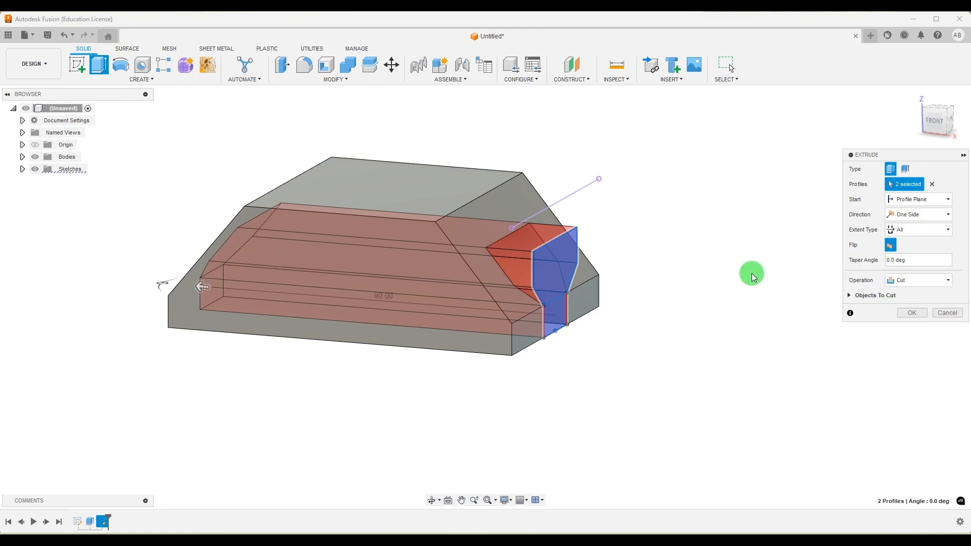
click(913, 312)
shift+middle_drag(840, 251, 820, 266)
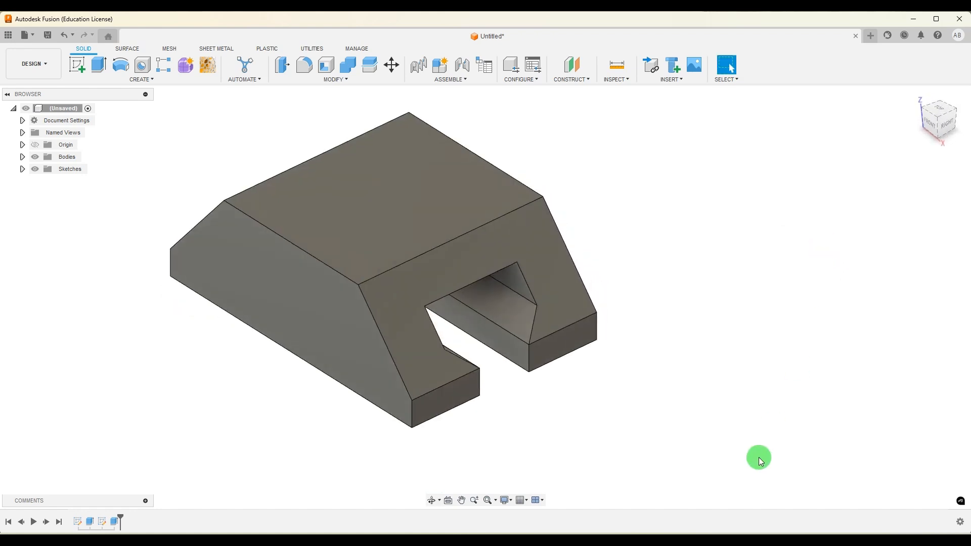
Step: Consult the reference drawing for the upper column, then start a sketch on the base's flat top face
click(673, 540)
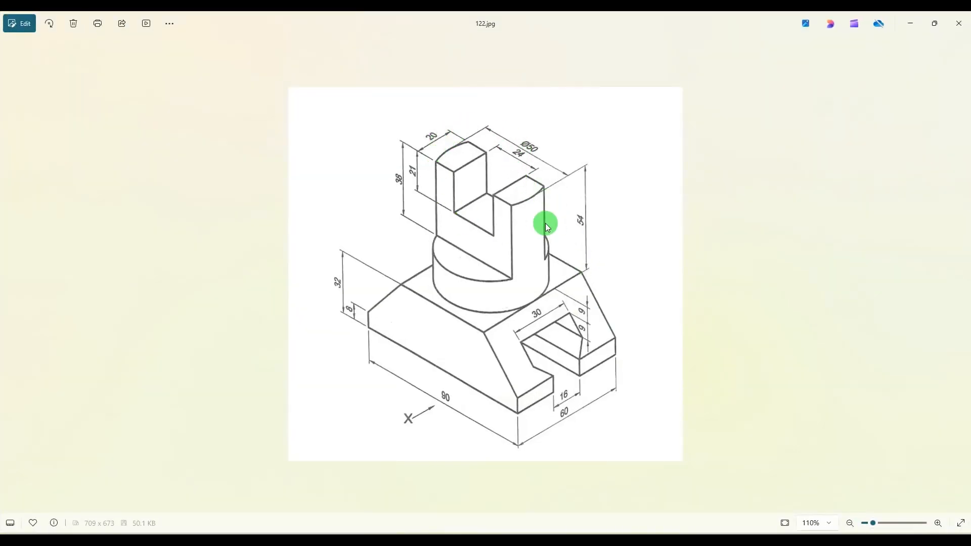
key(alt+Tab)
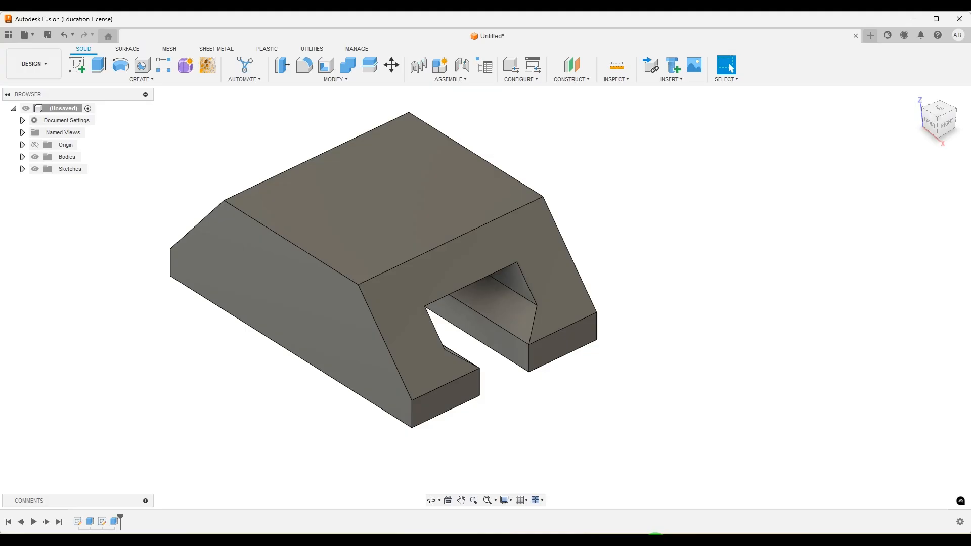
click(358, 238)
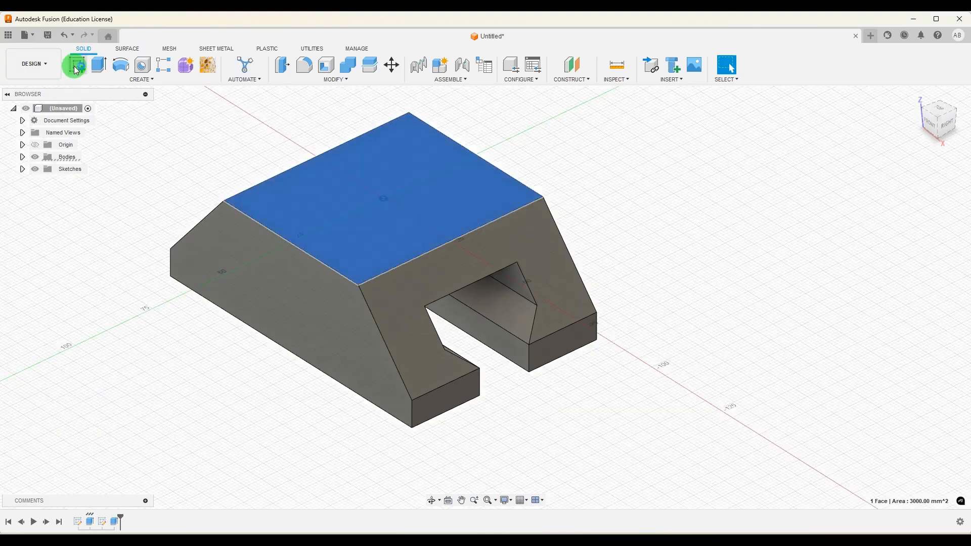
click(76, 69)
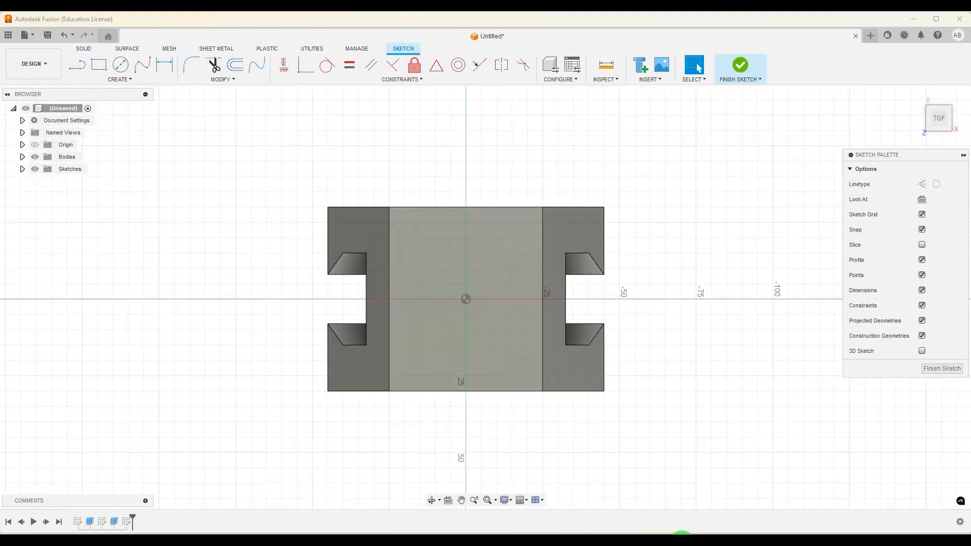
Step: After checking the reference drawing, draw a 50 mm diameter circle centred on the origin
click(681, 541)
click(681, 540)
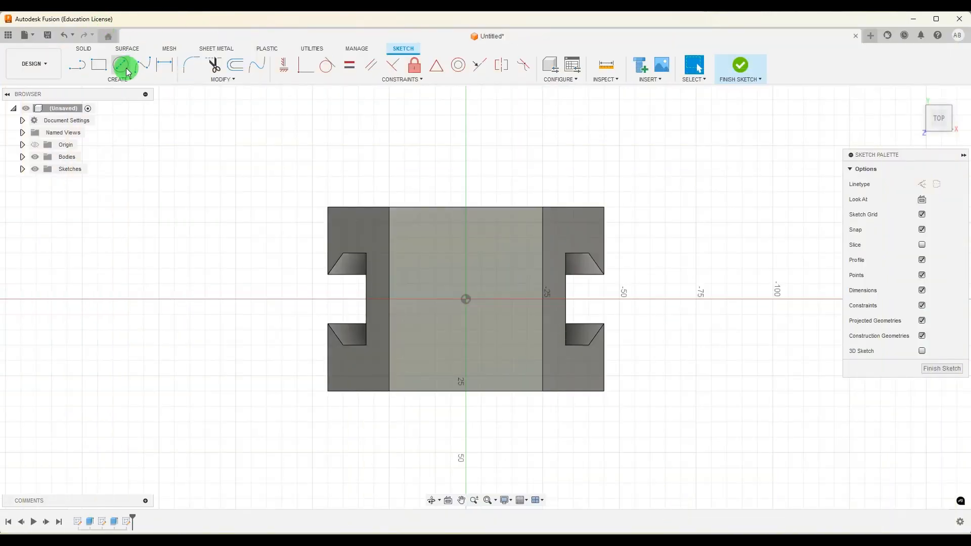
click(121, 64)
click(466, 299)
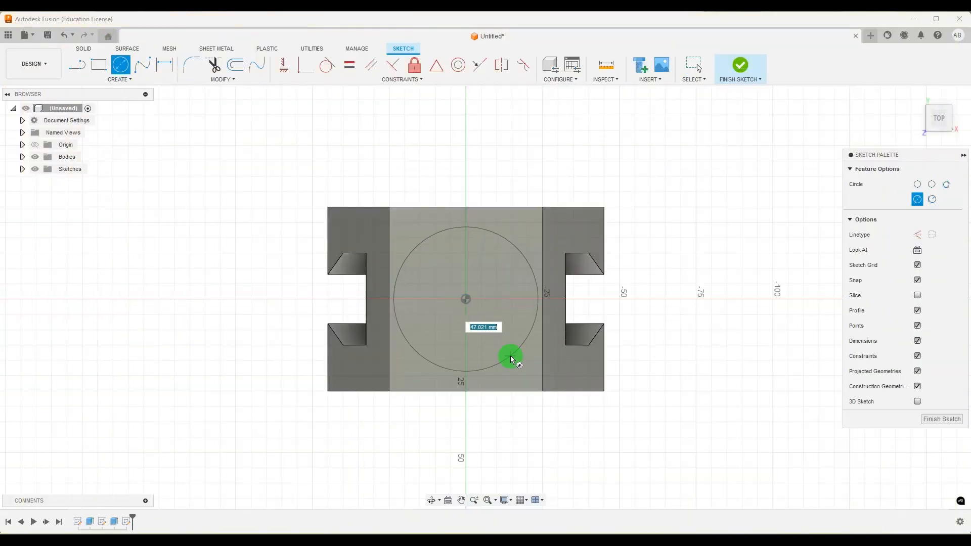
text(50)
key(Return)
key(Escape)
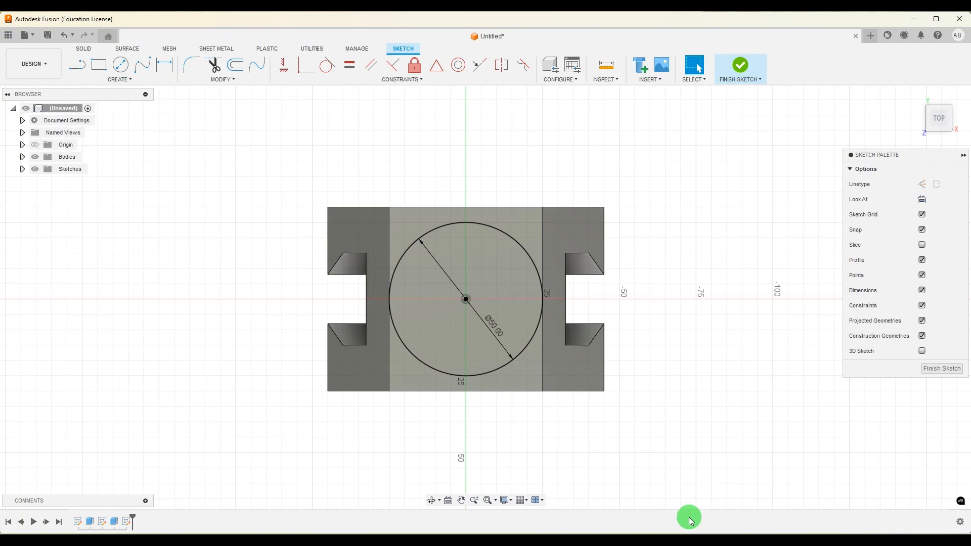
Step: Consult the reference drawing, then sketch two horizontal lines about 14 mm apart across the circle, one on each side of its centre
click(681, 541)
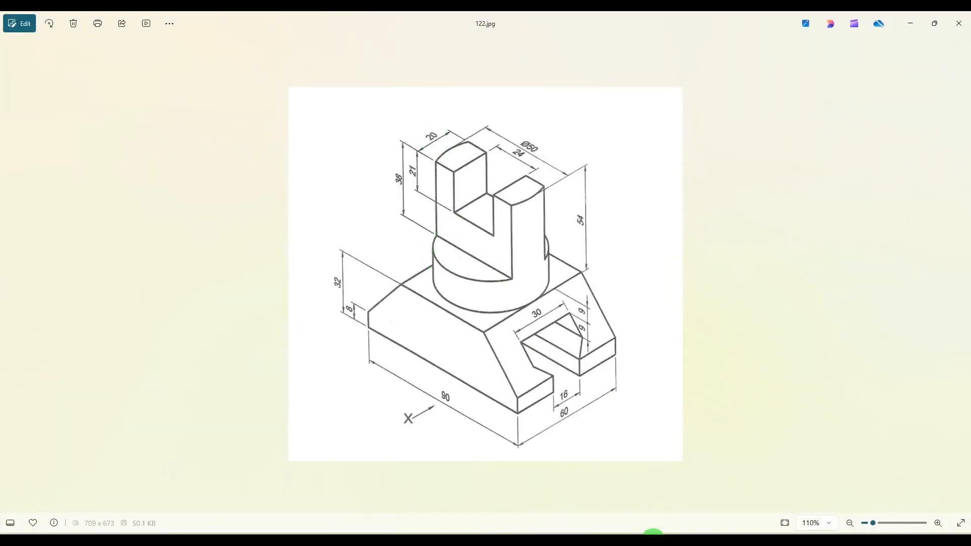
click(652, 537)
click(79, 65)
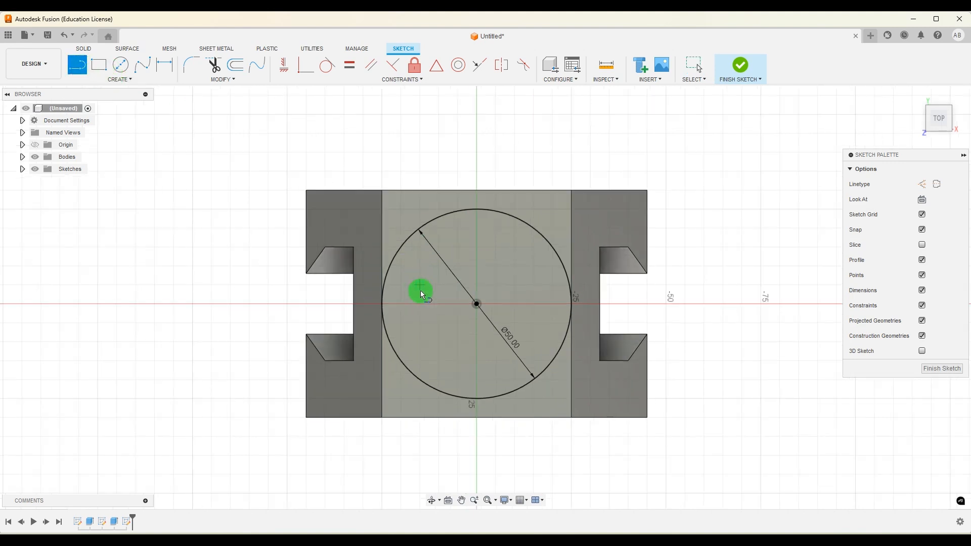
click(386, 281)
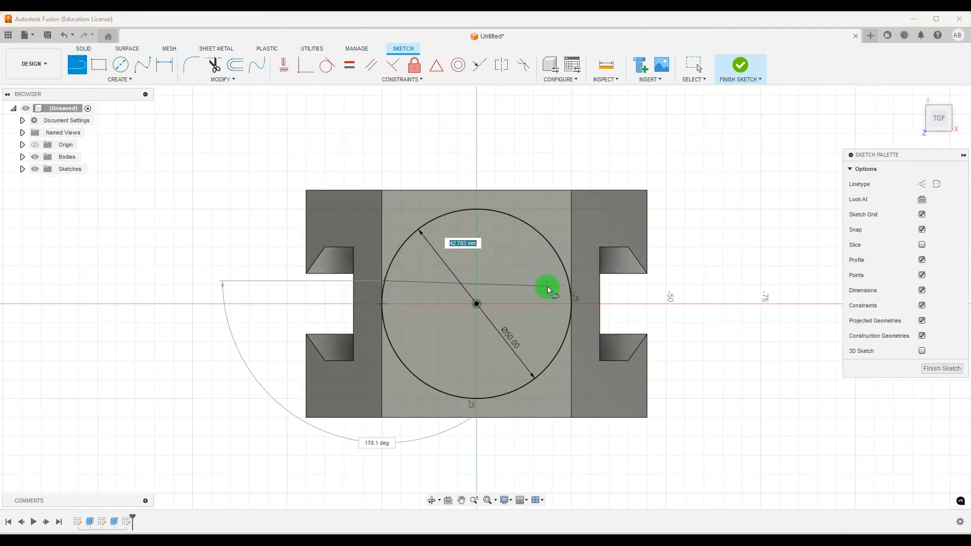
click(571, 281)
key(Escape)
click(387, 335)
click(565, 335)
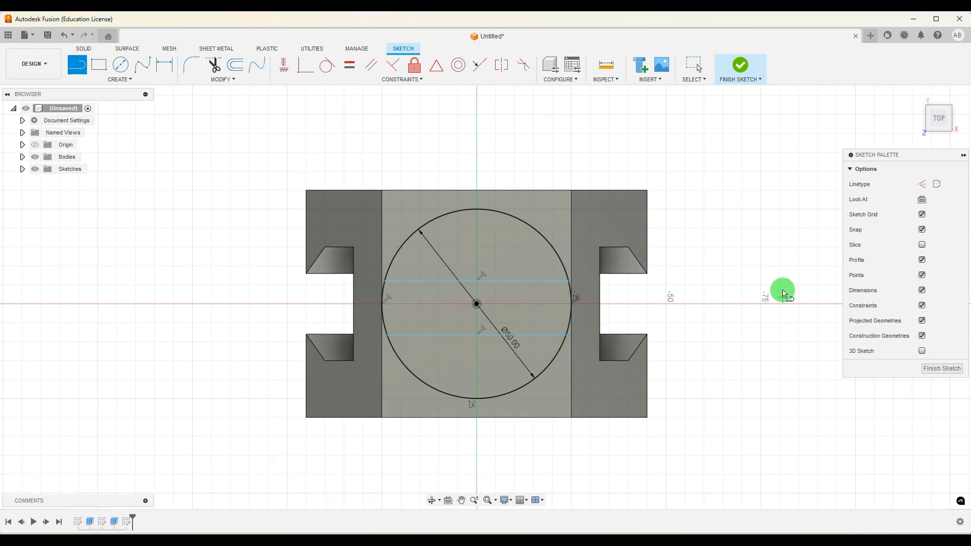
key(Escape)
Step: Dimension the two horizontal lines inside the circle 20 mm apart
click(157, 69)
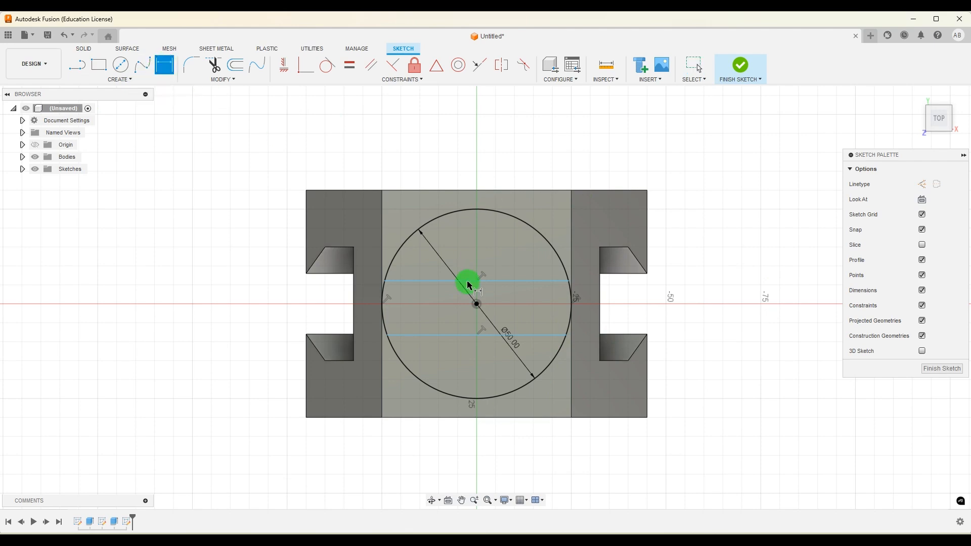
scroll(465, 283, up, 3)
click(457, 353)
click(454, 278)
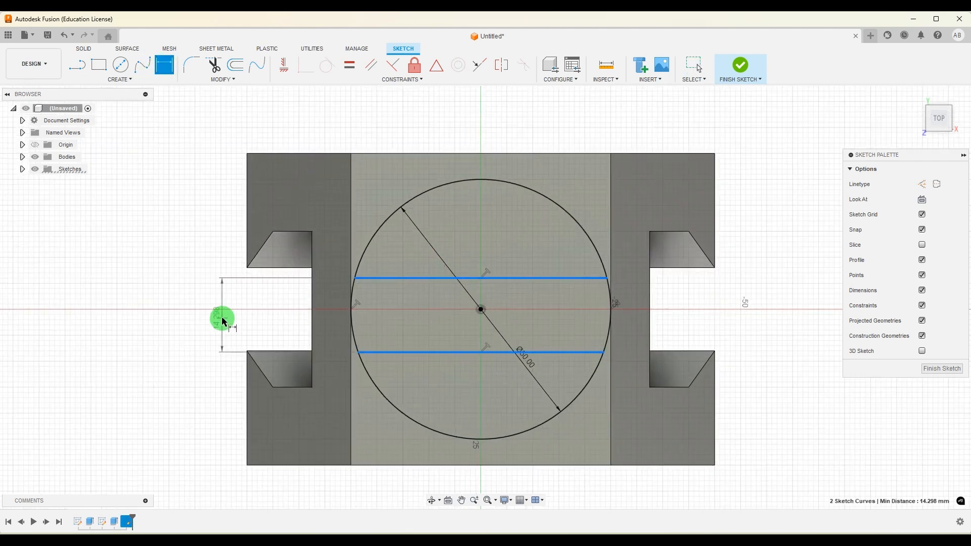
click(222, 319)
text(20)
key(Return)
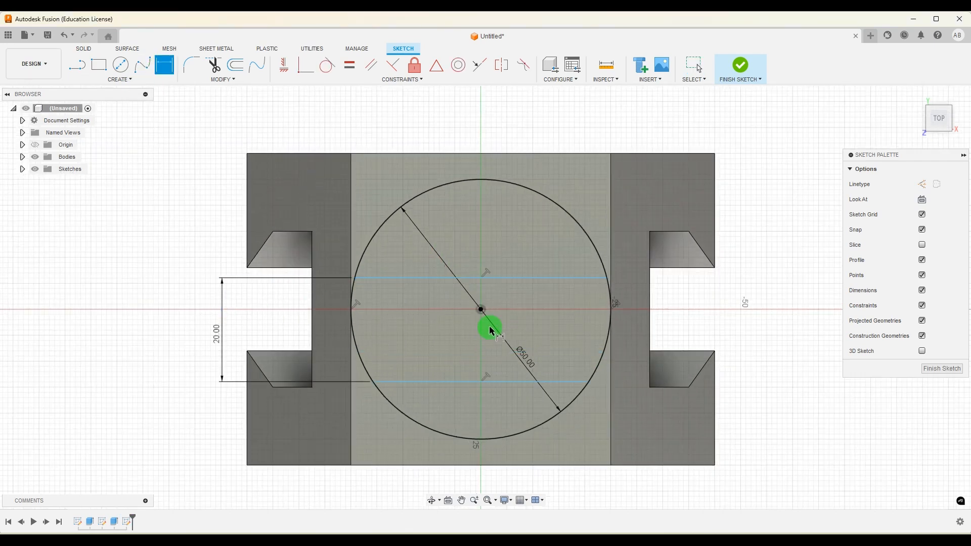
Step: Dimension the lower horizontal line 10 mm from the circle's centre, checking the reference drawing before accepting the value
click(481, 310)
click(463, 386)
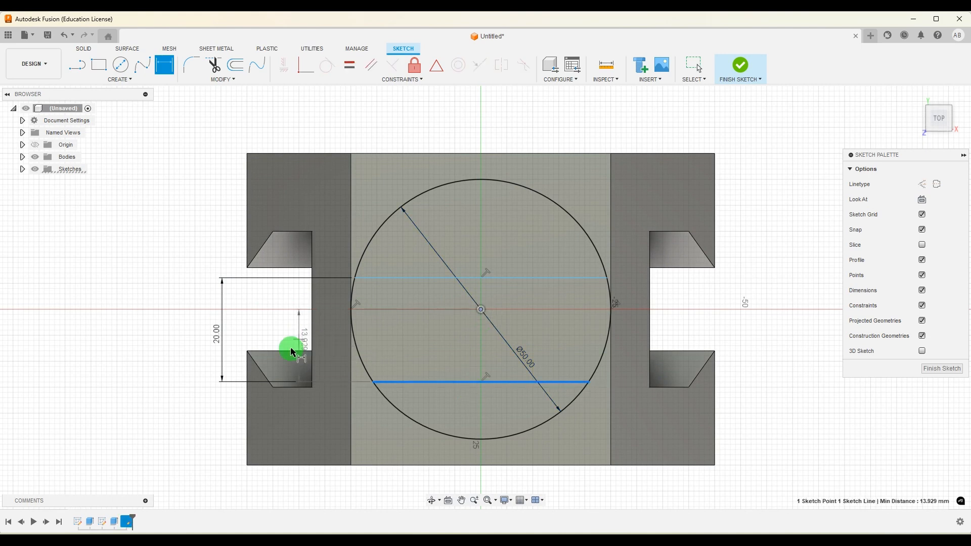
click(279, 354)
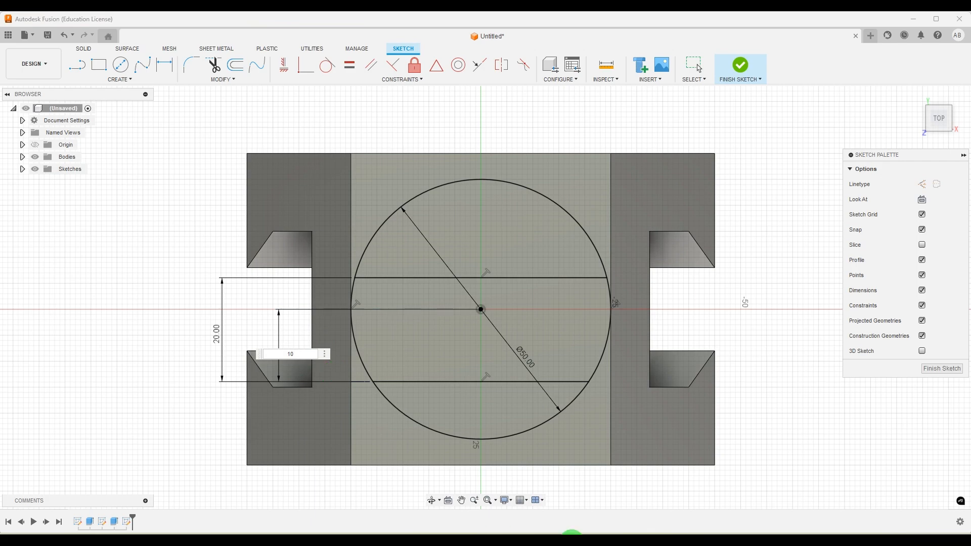
click(675, 541)
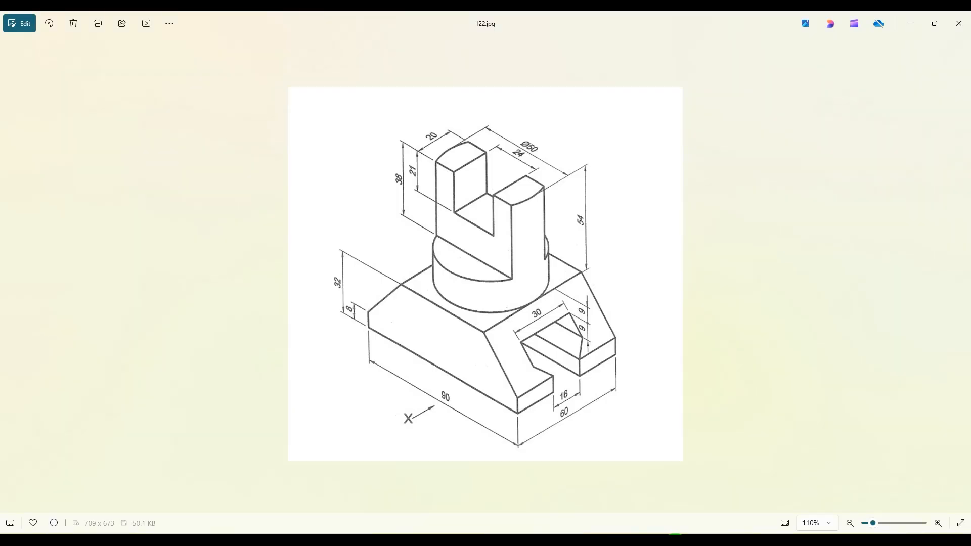
click(675, 540)
key(Return)
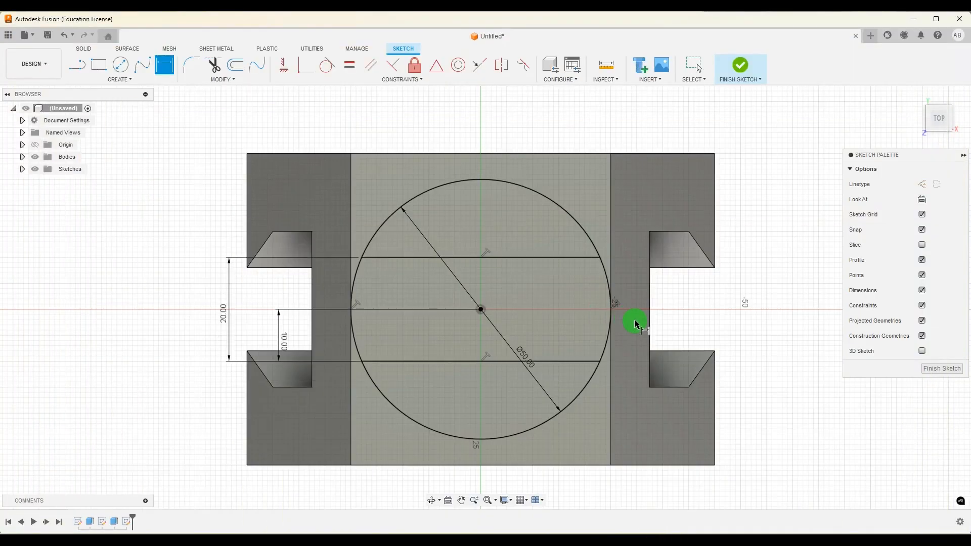
Step: Consult the reference drawing, then sketch two vertical lines between the two horizontal lines, one on each side of the circle's centre
scroll(637, 322, down, 1)
click(680, 539)
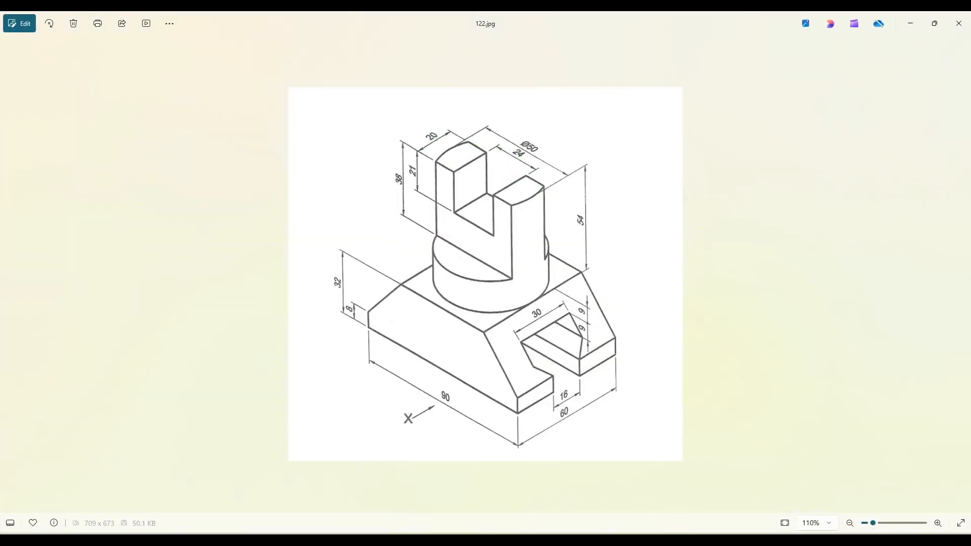
click(678, 540)
click(75, 65)
scroll(458, 291, up, 2)
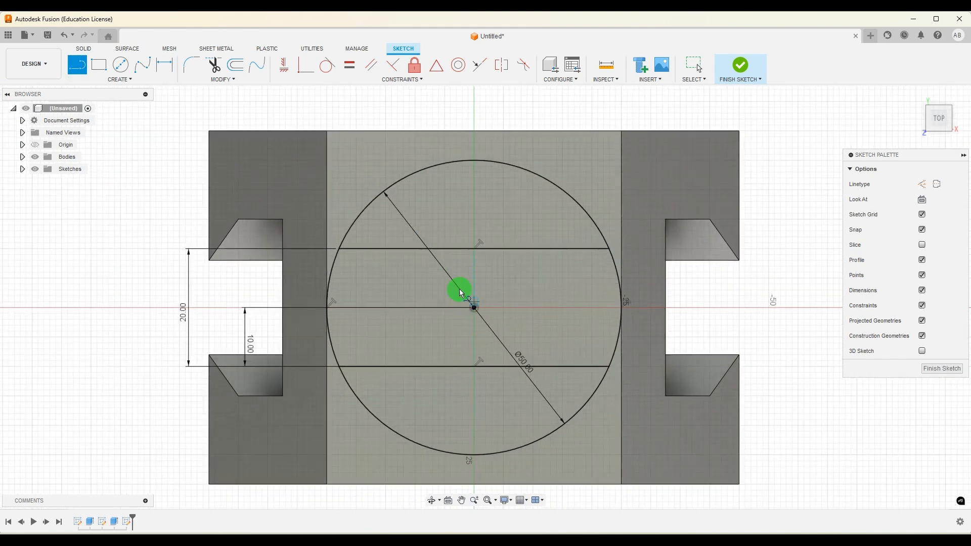
click(437, 250)
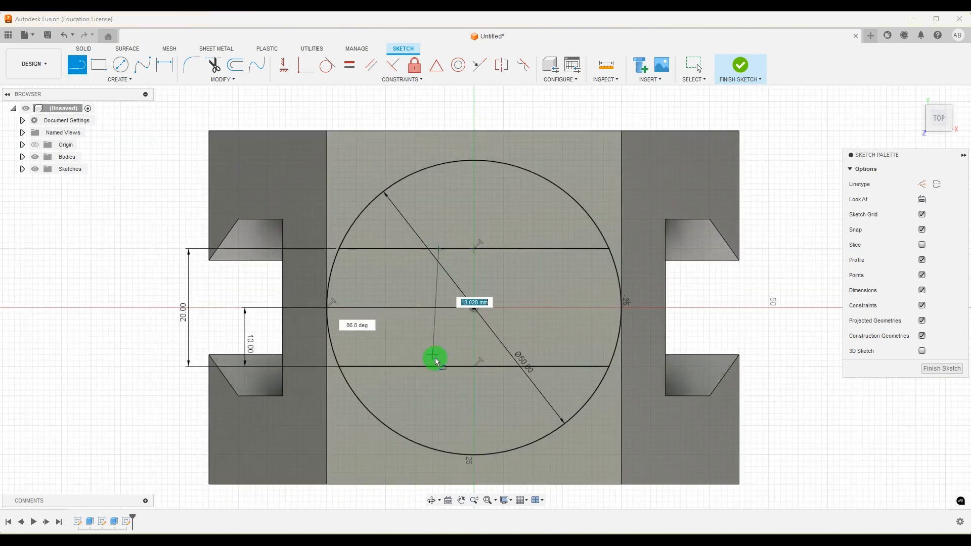
click(441, 365)
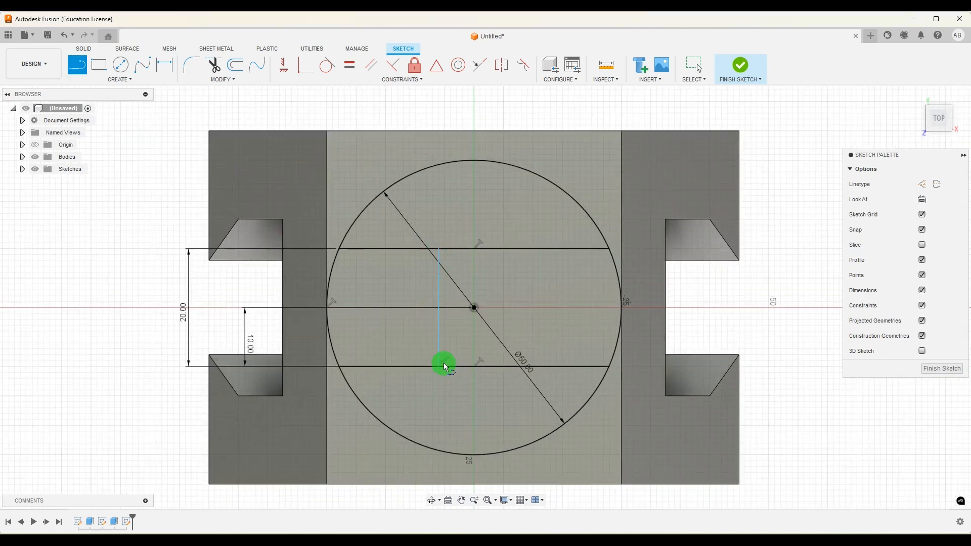
click(531, 249)
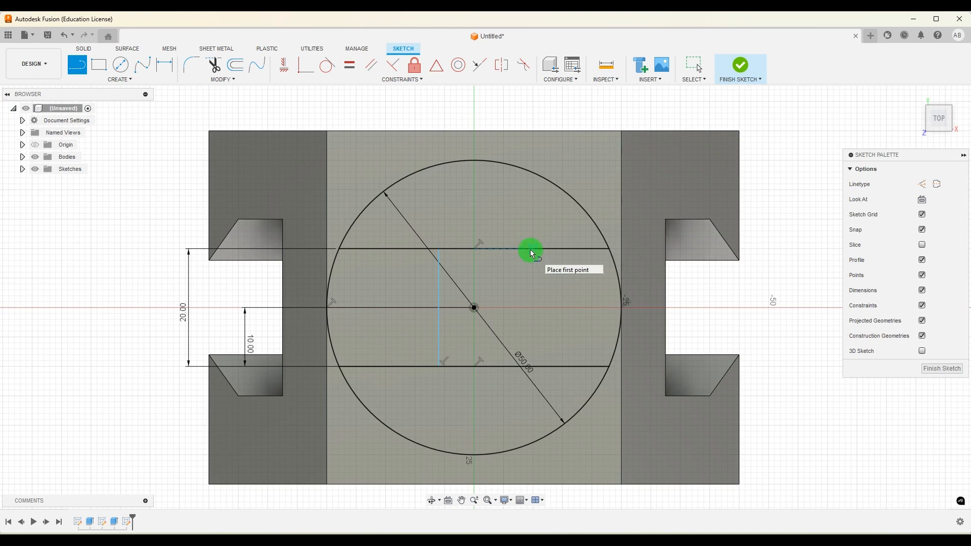
click(535, 366)
key(Escape)
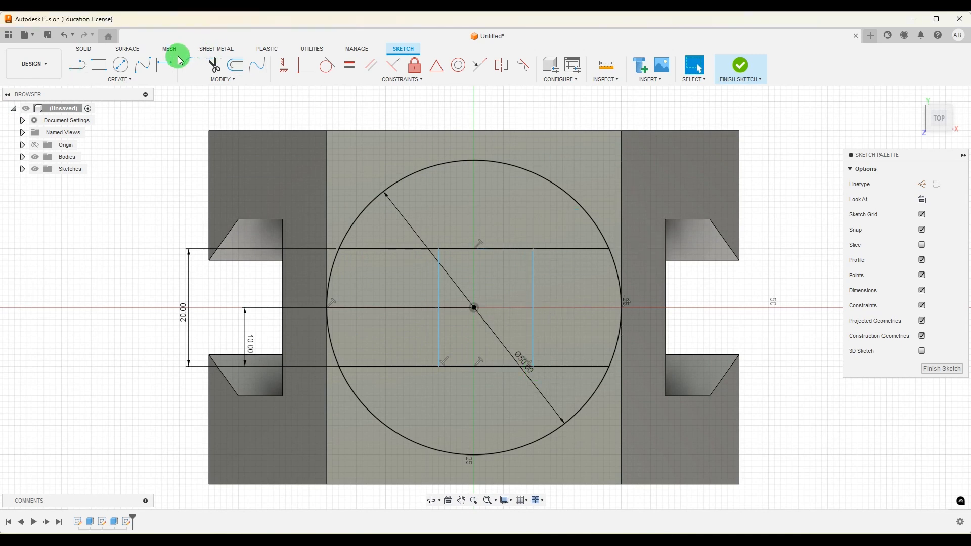
Step: Dimension the two vertical lines inside the circle 24 mm apart
click(167, 69)
click(532, 278)
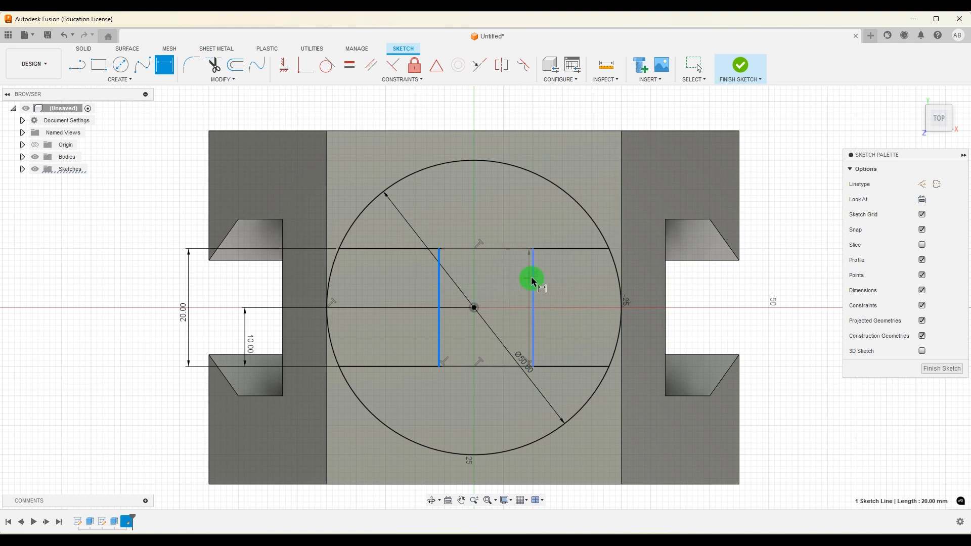
click(494, 206)
key(Return)
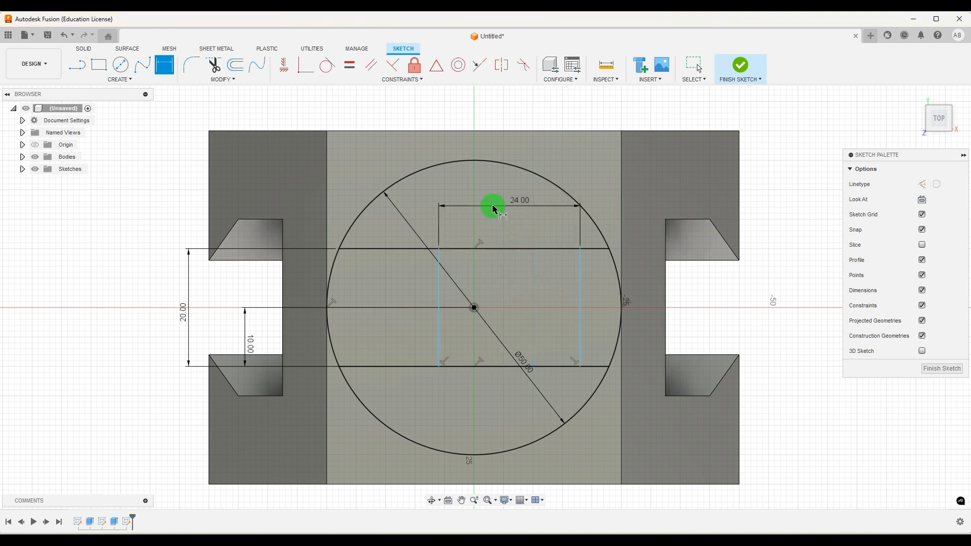
Step: Dimension the left vertical line from the circle's centre so the pair is centred, and finish the sketch
click(474, 308)
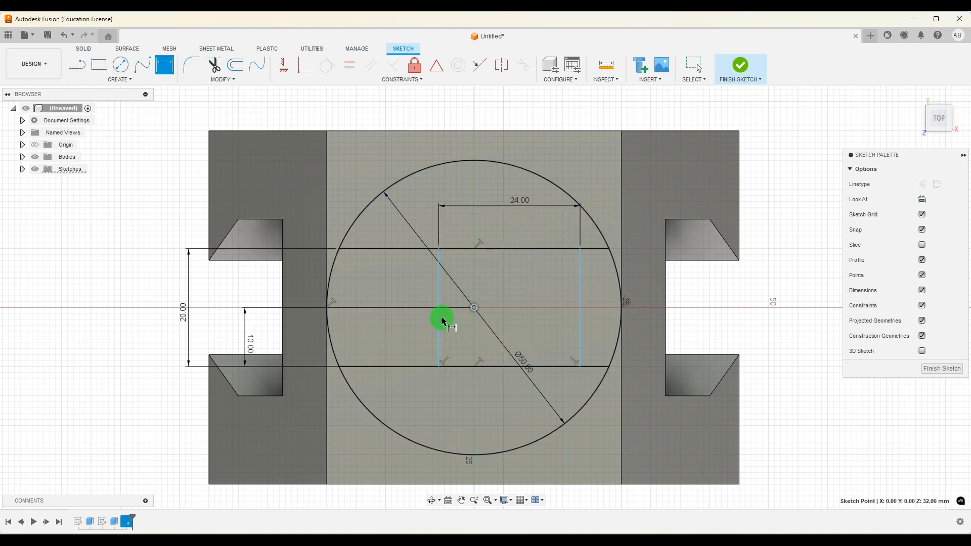
click(439, 320)
click(460, 230)
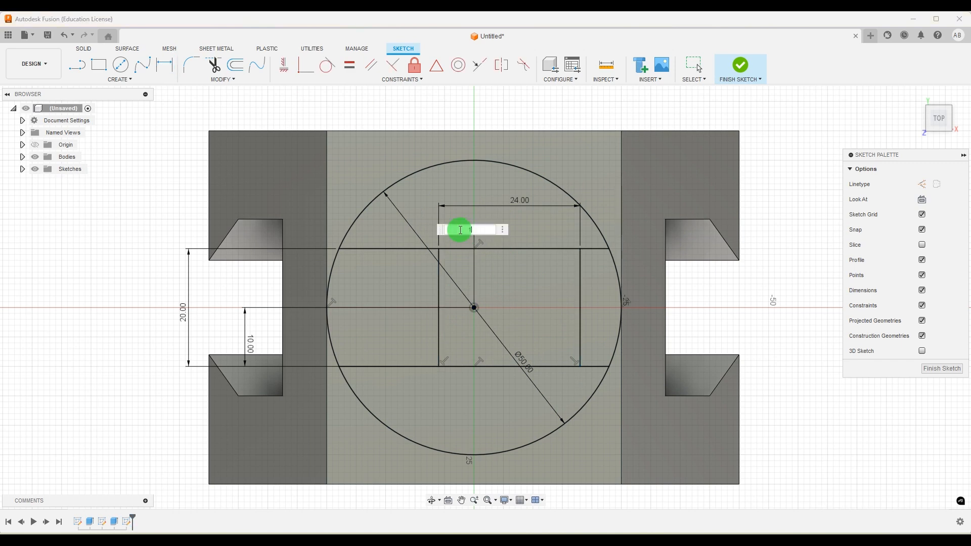
key(Return)
scroll(673, 349, down, 3)
click(739, 69)
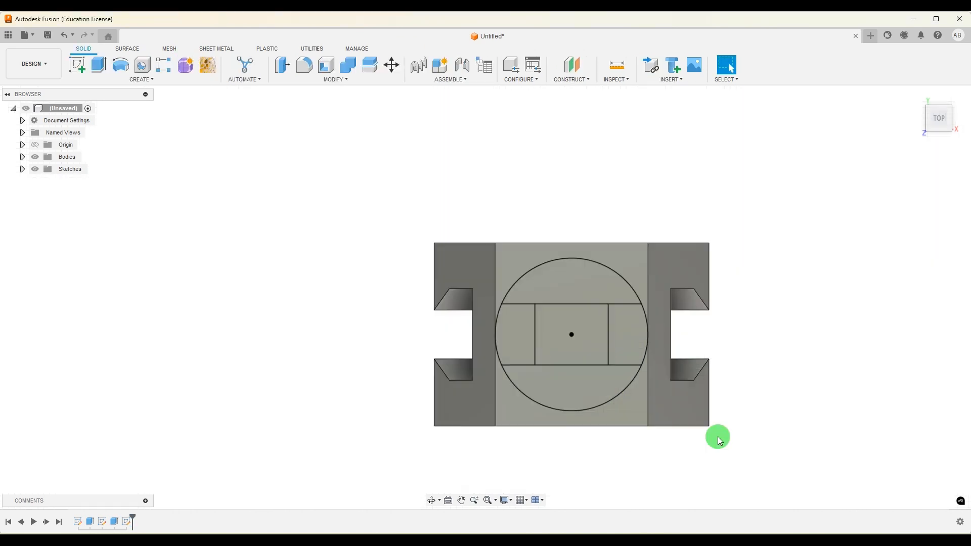
Step: Extrude all five regions of the circle sketch about 65 mm upward from the base's top face, joined to the base
scroll(713, 403, up, 2)
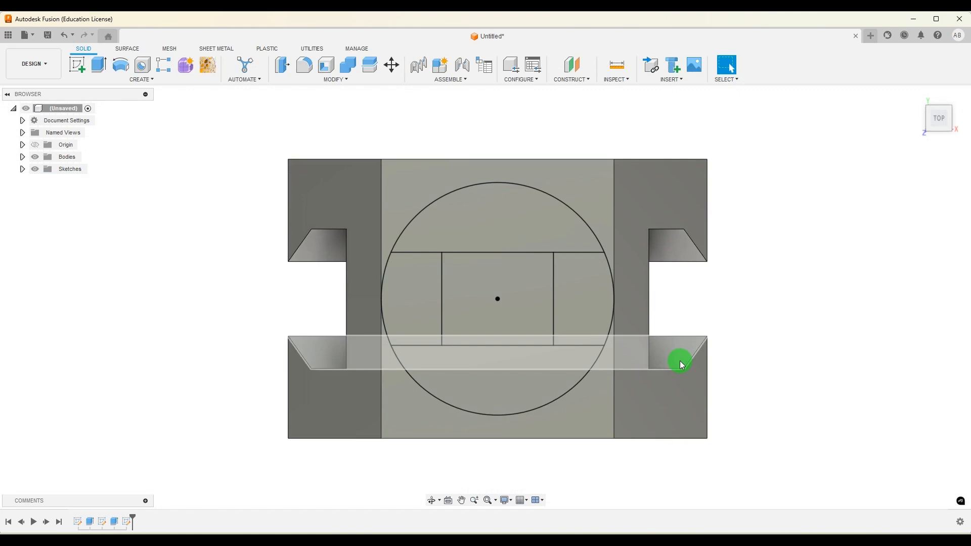
shift+middle_drag(643, 407, 635, 297)
scroll(564, 364, down, 3)
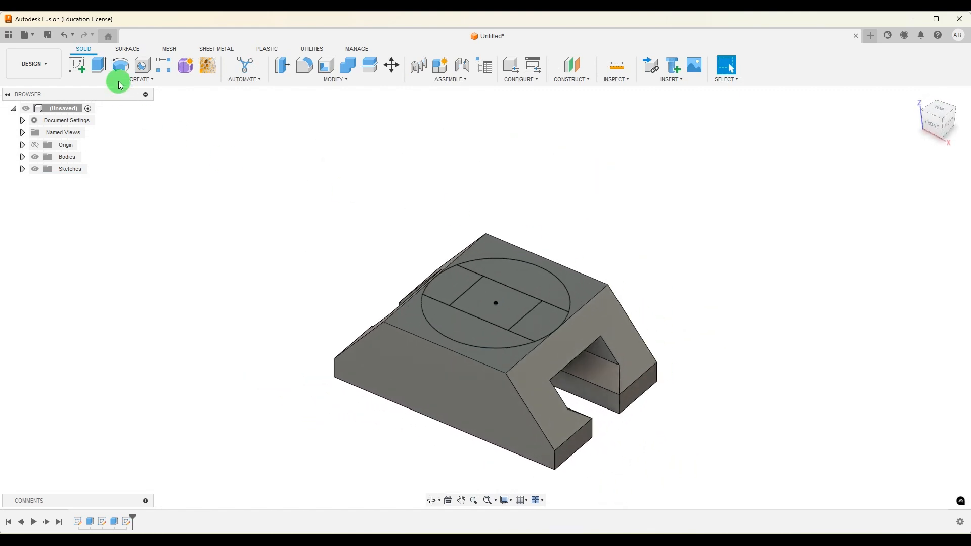
click(99, 68)
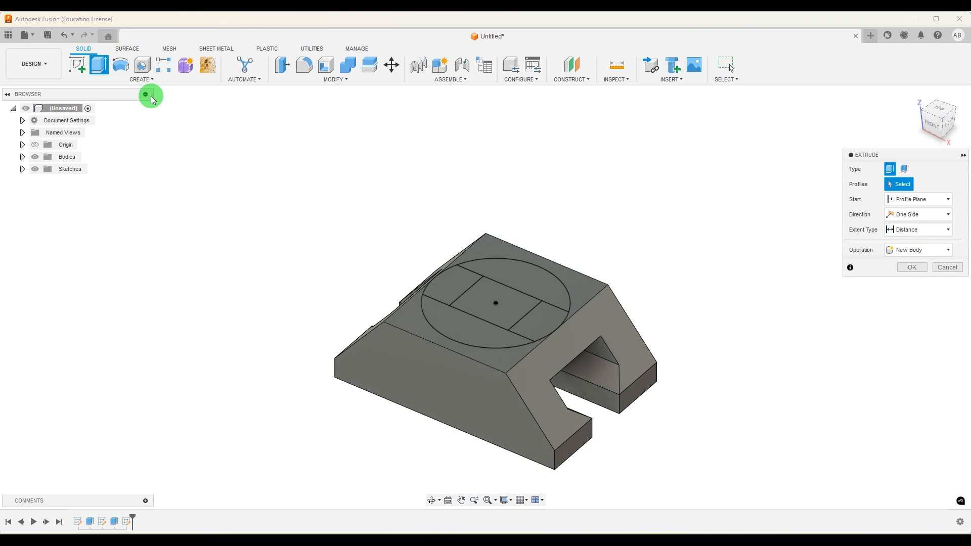
click(461, 341)
click(447, 286)
click(505, 304)
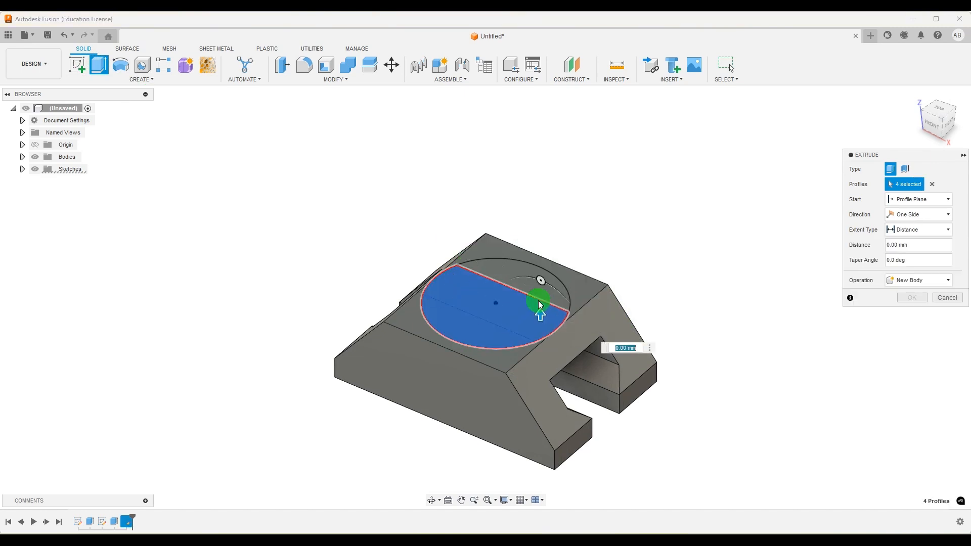
click(537, 321)
click(526, 275)
drag(527, 273, 536, 123)
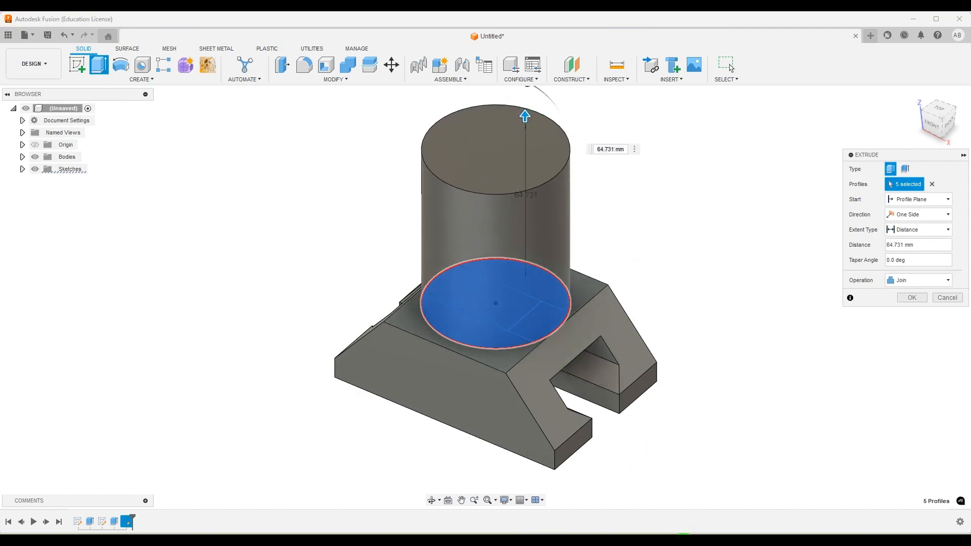
Step: Check the column height in the reference drawing and complete the joined extrusion with a distance of 54 mm
click(683, 544)
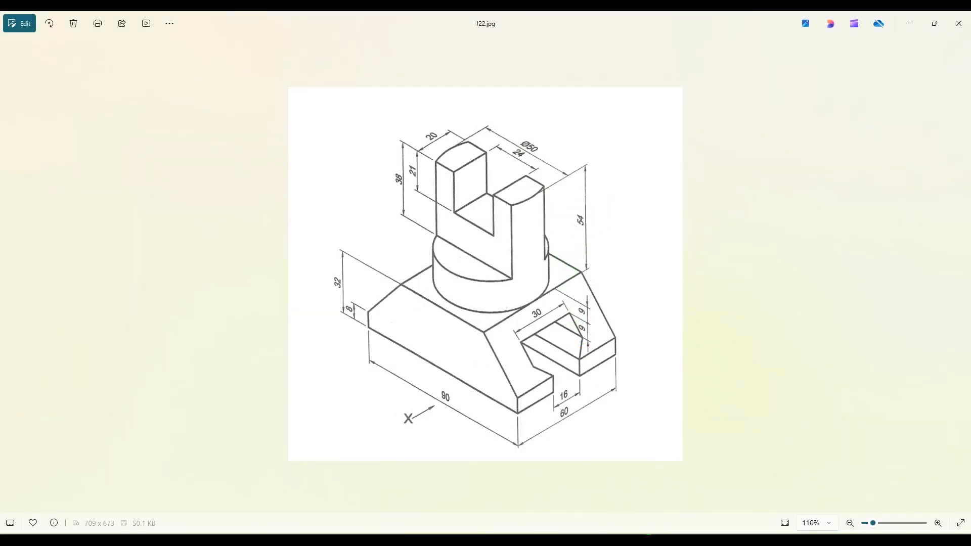
click(677, 544)
click(916, 246)
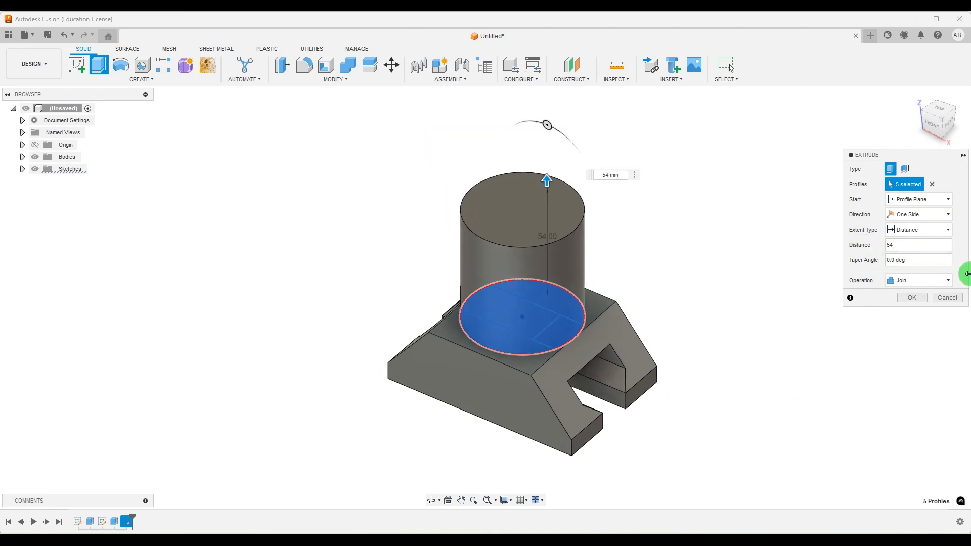
click(916, 298)
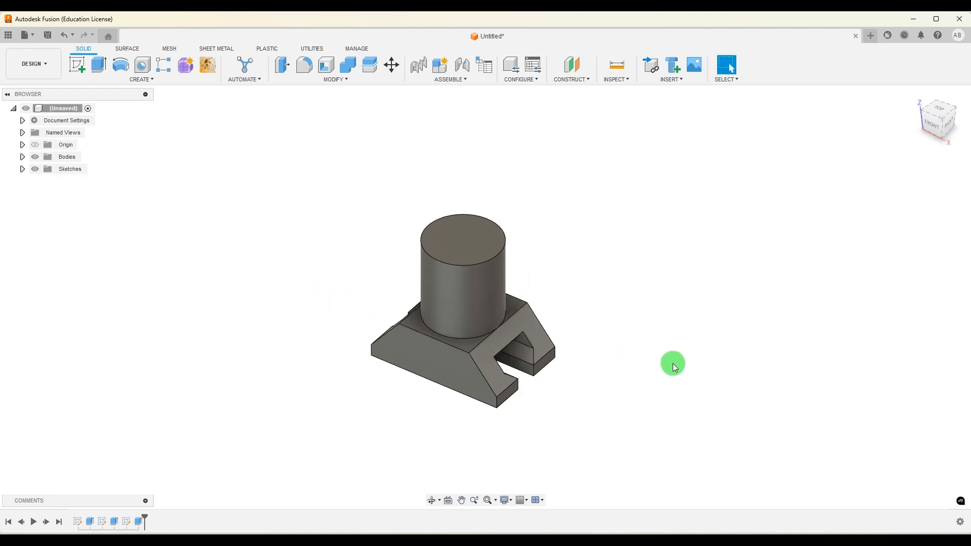
Step: Check the column's cut depths in the reference drawing and make Sketch3 visible again
scroll(592, 448, up, 2)
click(673, 544)
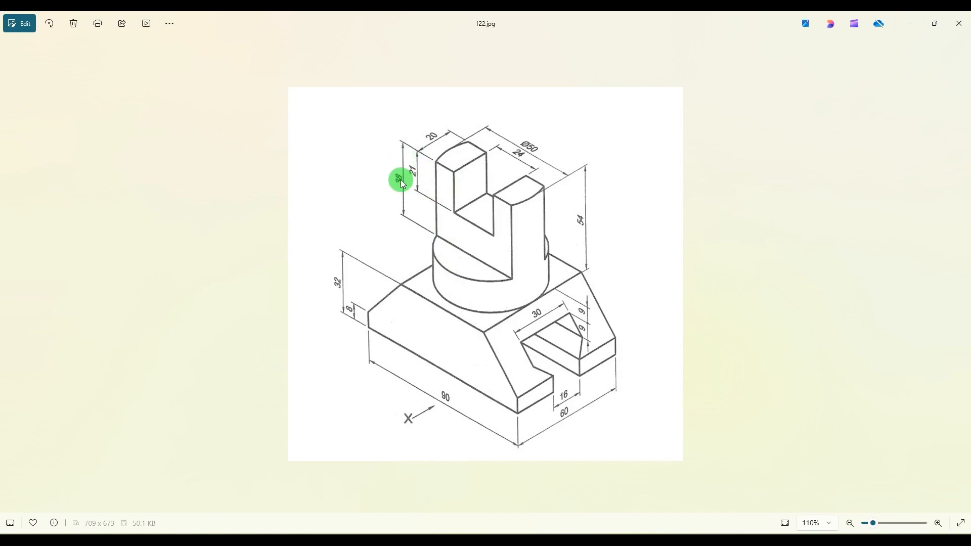
click(655, 544)
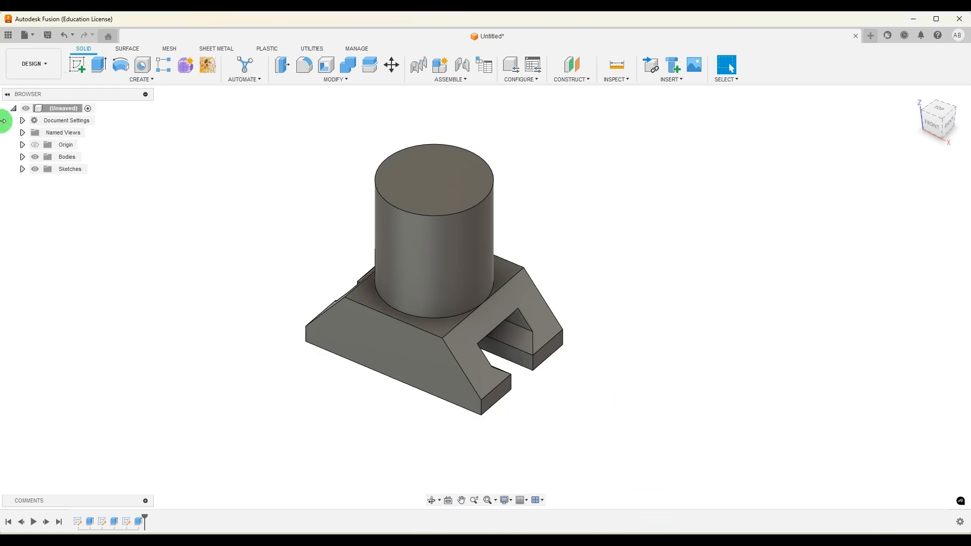
click(22, 169)
click(43, 206)
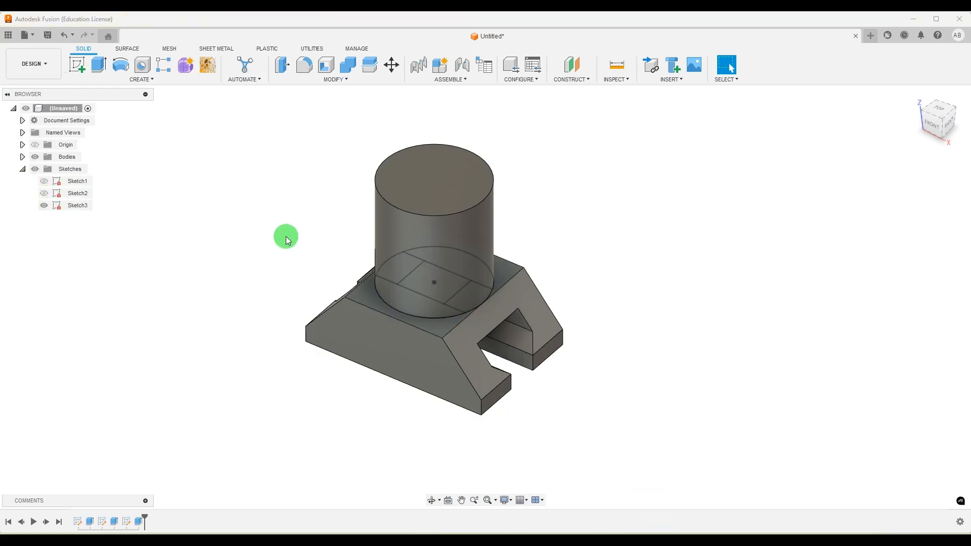
Step: Cut the two outer circle segments of Sketch3 38 mm down, using the column's top face as the start object
scroll(313, 259, up, 2)
click(100, 70)
click(437, 327)
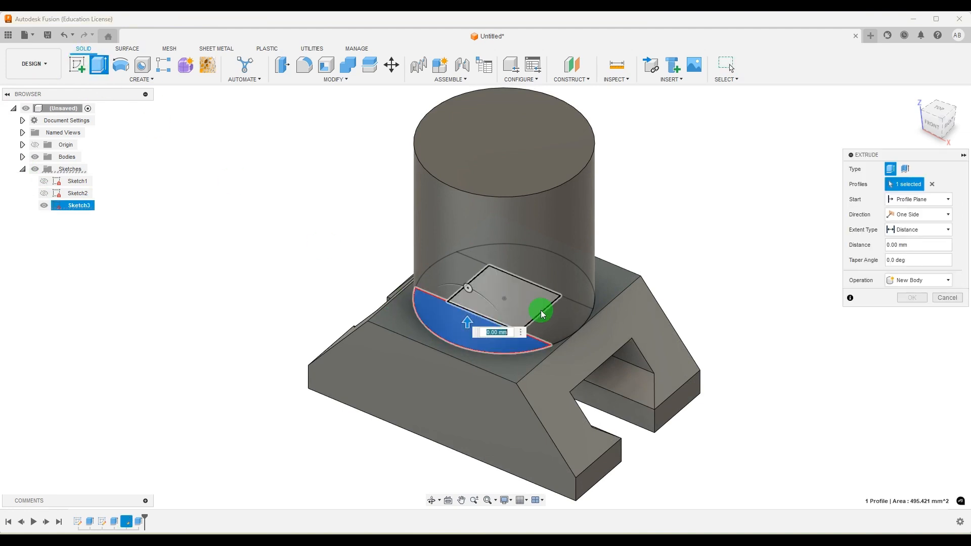
click(572, 290)
click(944, 199)
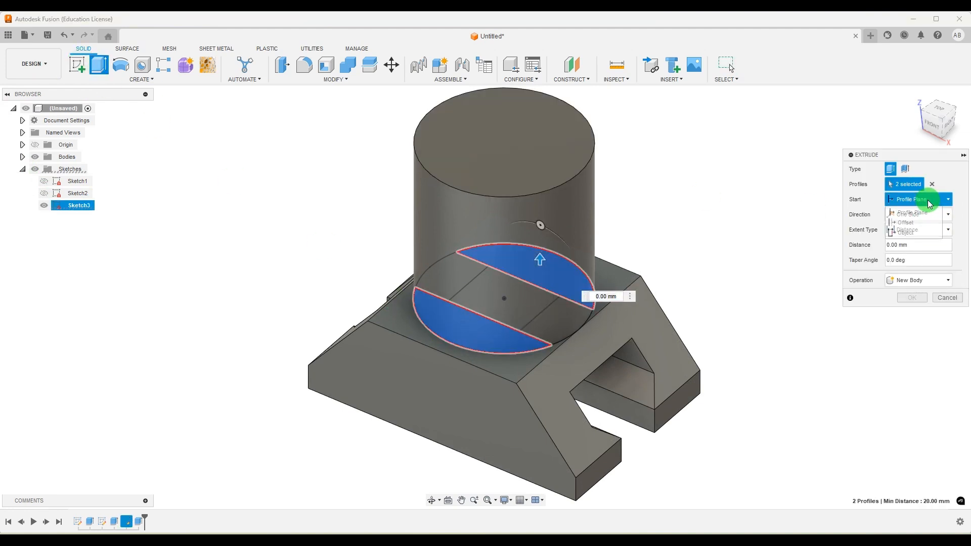
click(917, 233)
click(536, 147)
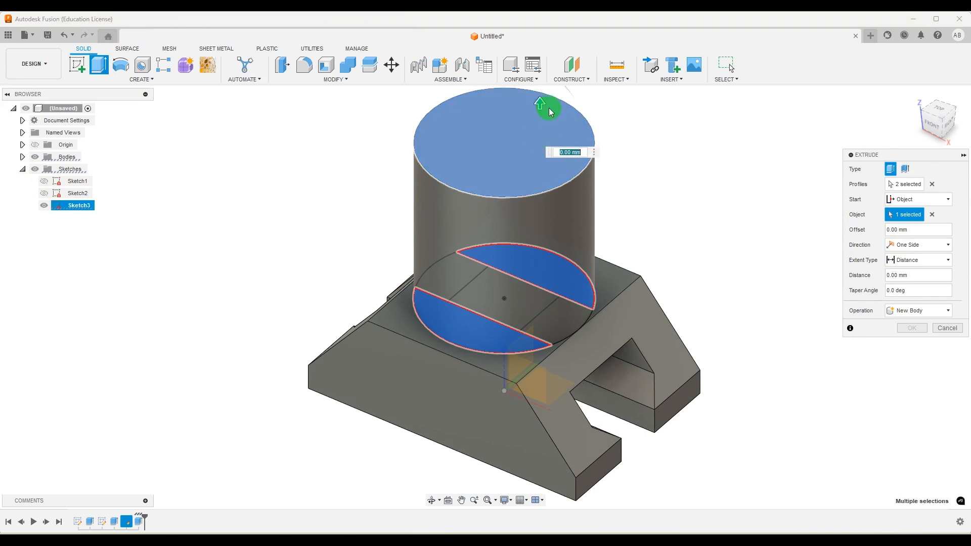
drag(541, 99, 561, 220)
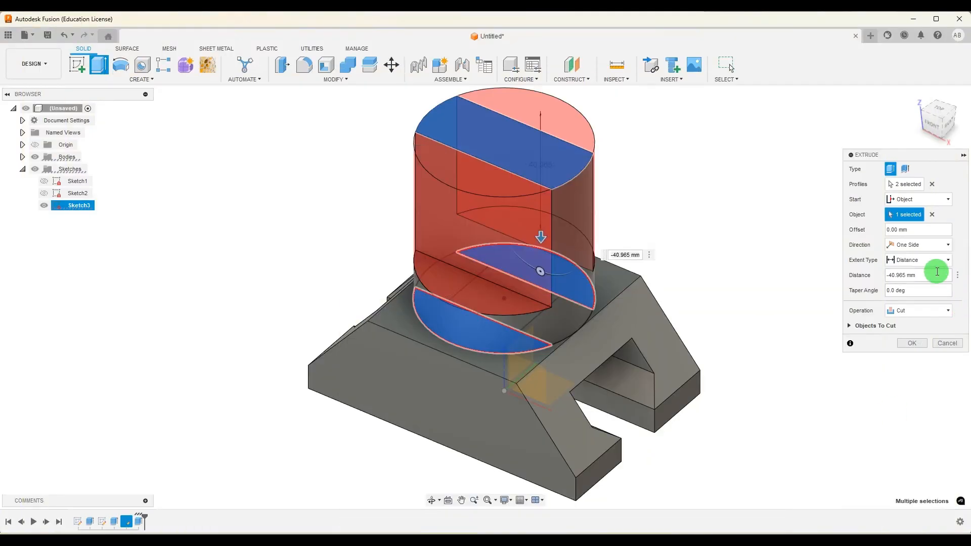
text(-38)
click(911, 344)
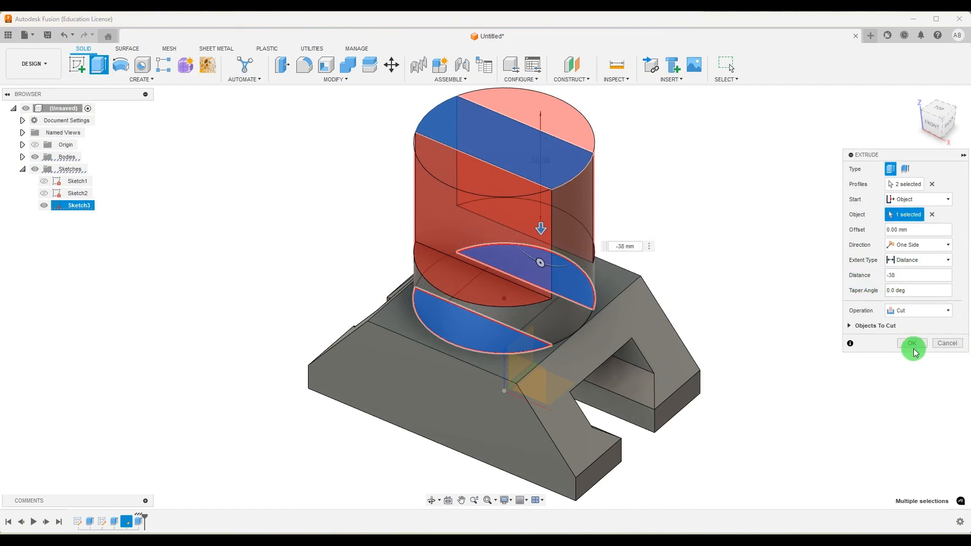
Step: After checking the reference drawing, cut the central rectangle of Sketch3 21 mm down, starting from the column's top face
shift+middle_drag(728, 262, 656, 243)
click(677, 544)
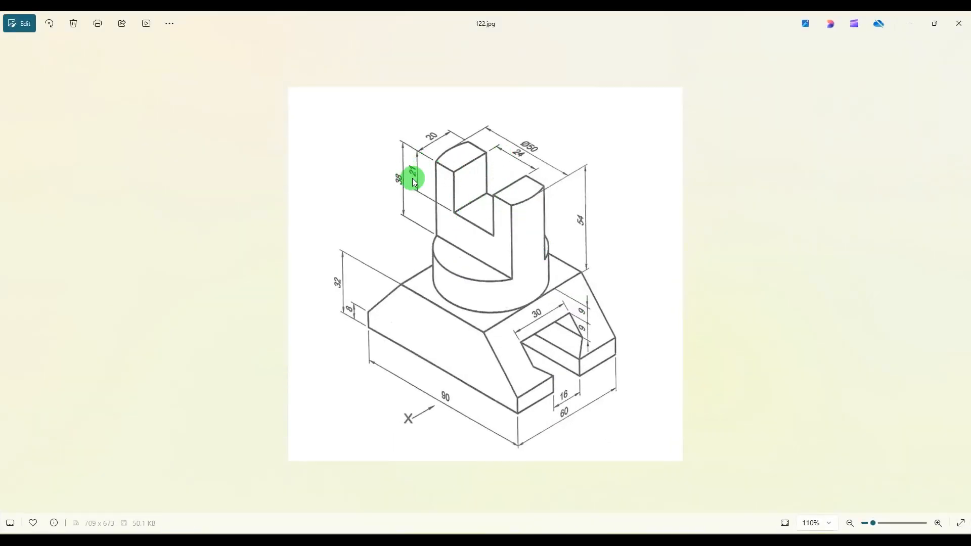
click(657, 541)
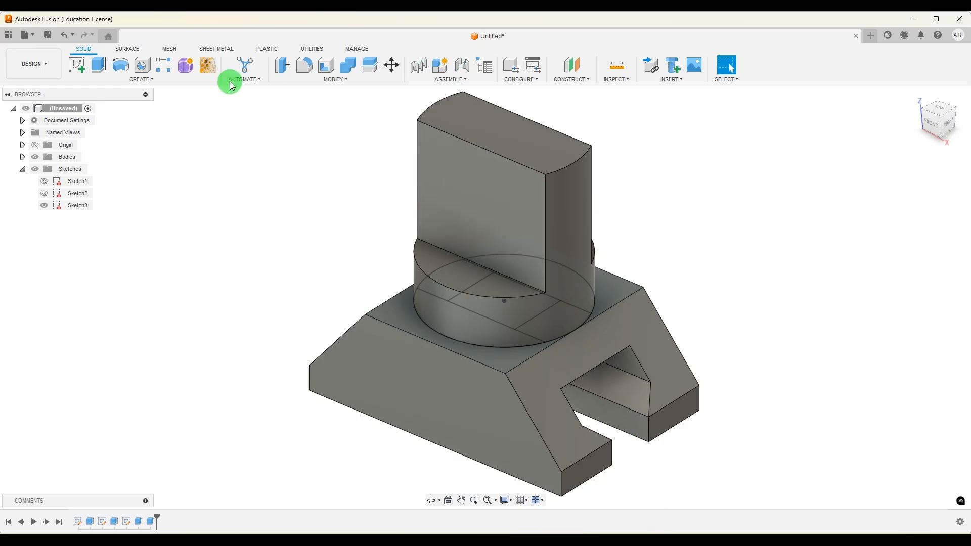
click(99, 65)
click(522, 315)
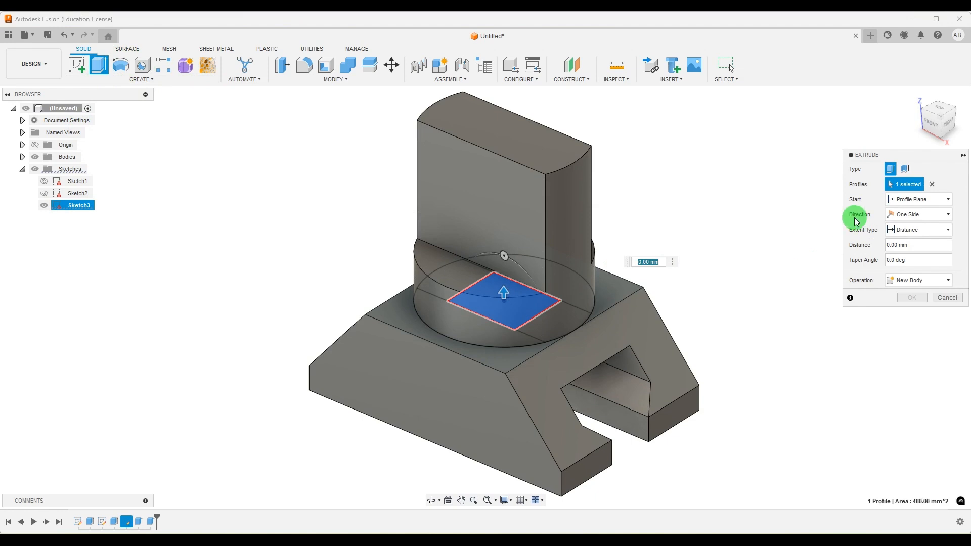
click(917, 200)
click(907, 232)
click(529, 141)
drag(509, 133, 717, 232)
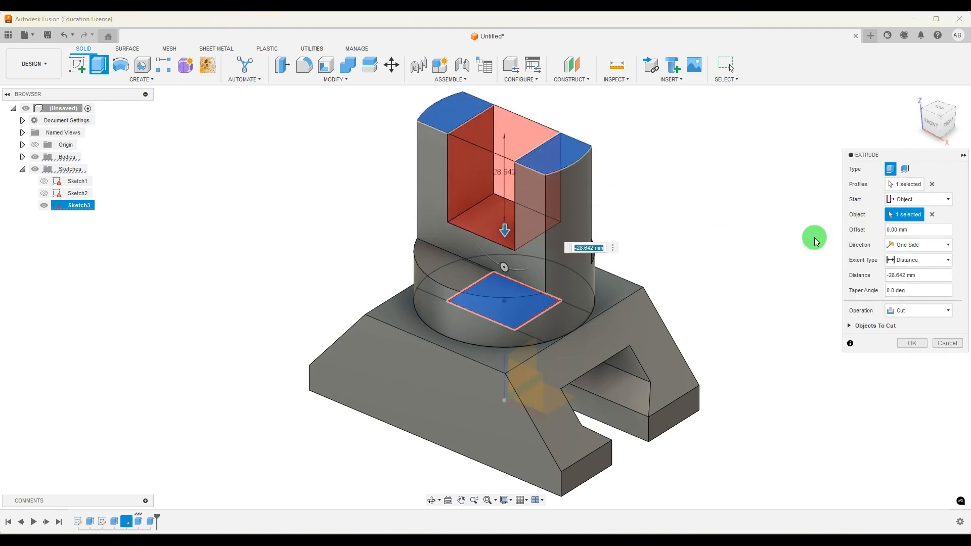
click(942, 276)
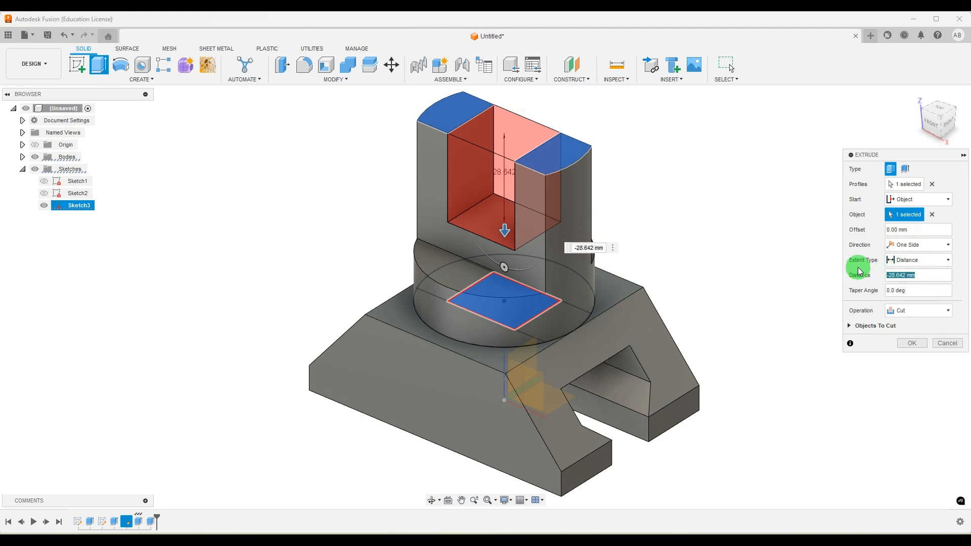
text(-21)
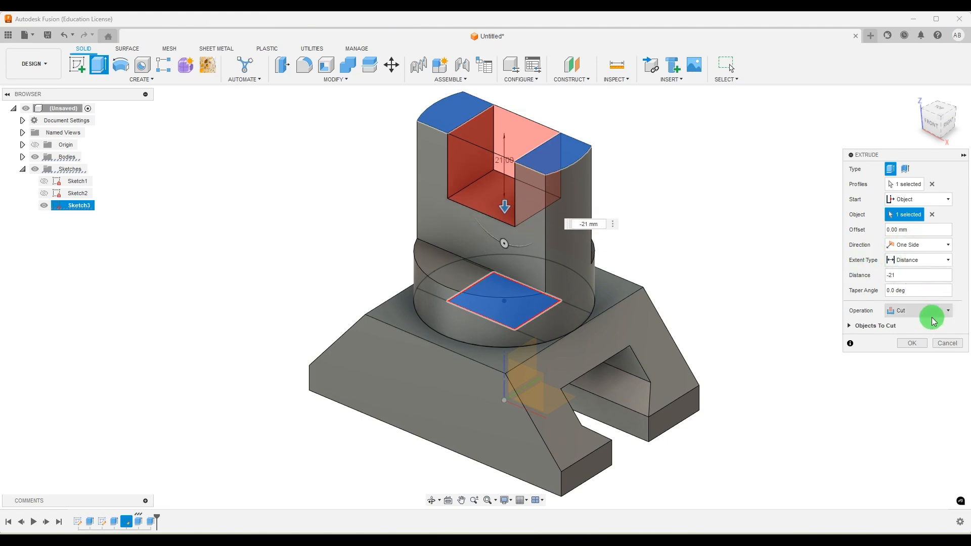
click(911, 343)
Step: Hide Sketch3 and return the finished model to the home view
click(44, 205)
click(917, 96)
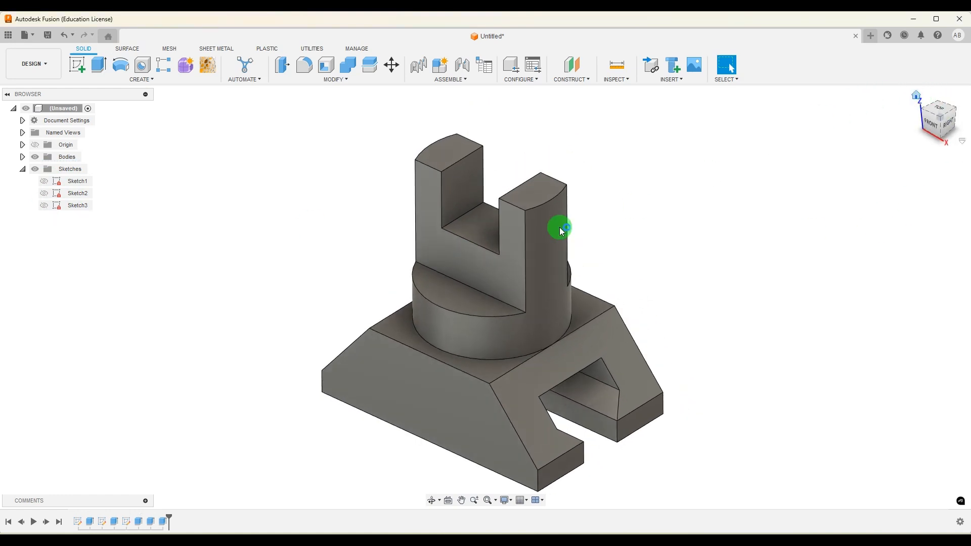
scroll(658, 346, up, 2)
scroll(622, 347, up, 3)
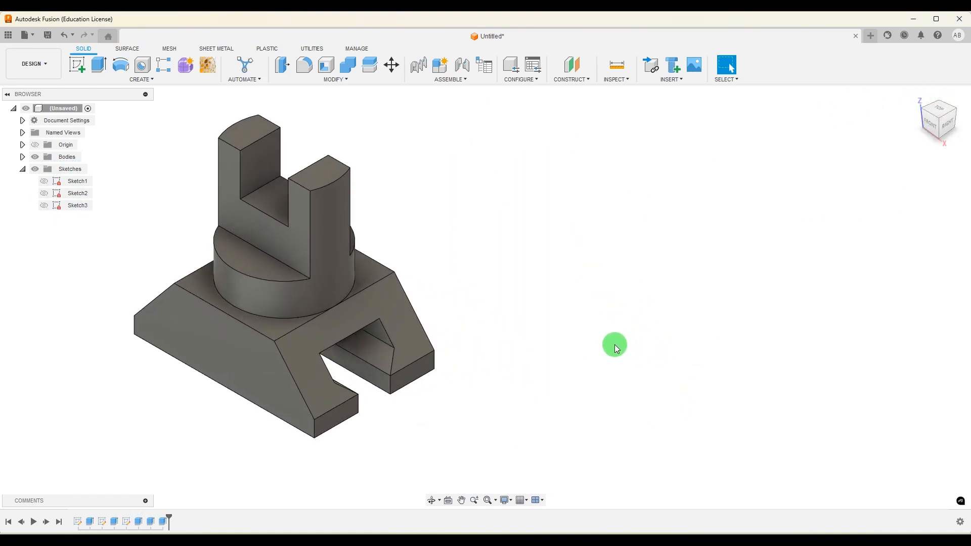
scroll(551, 369, down, 3)
Step: Shrink the reference drawing 122.jpg into a smaller window beside the model and compare the two
key(alt+Tab)
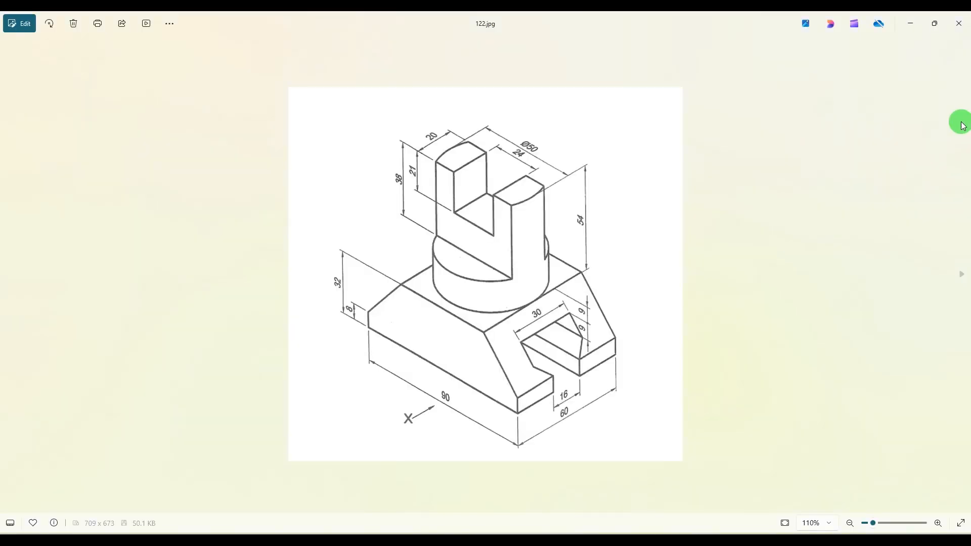
click(936, 27)
scroll(288, 304, down, 2)
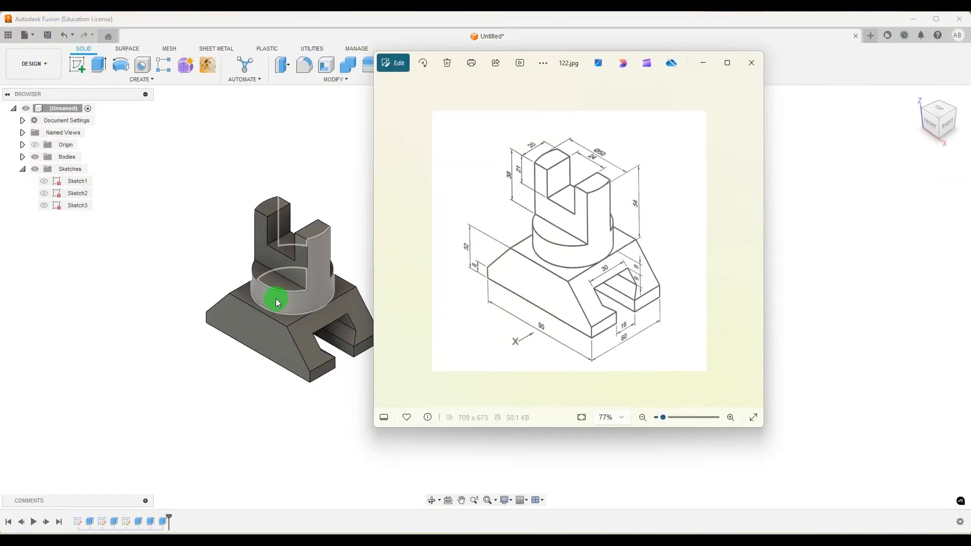
scroll(286, 301, down, 2)
scroll(349, 296, up, 3)
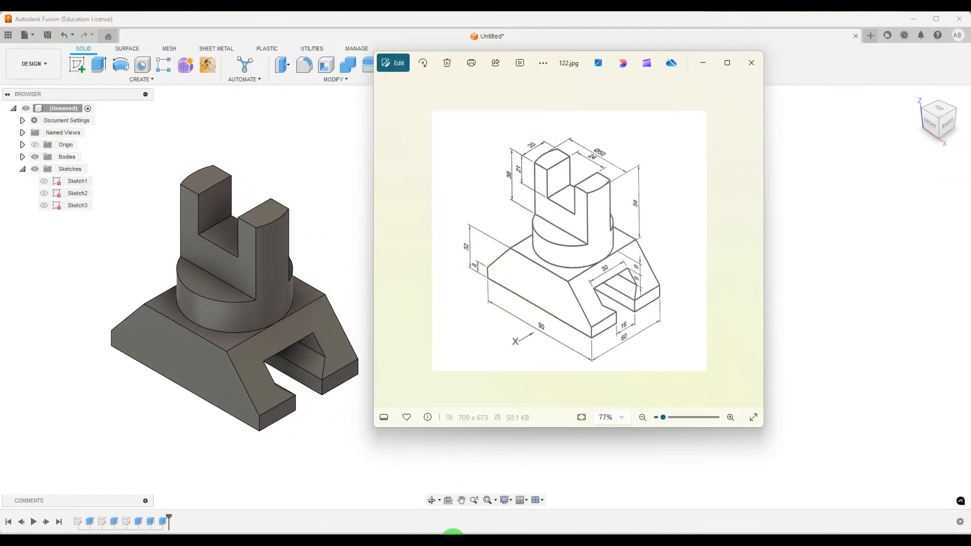